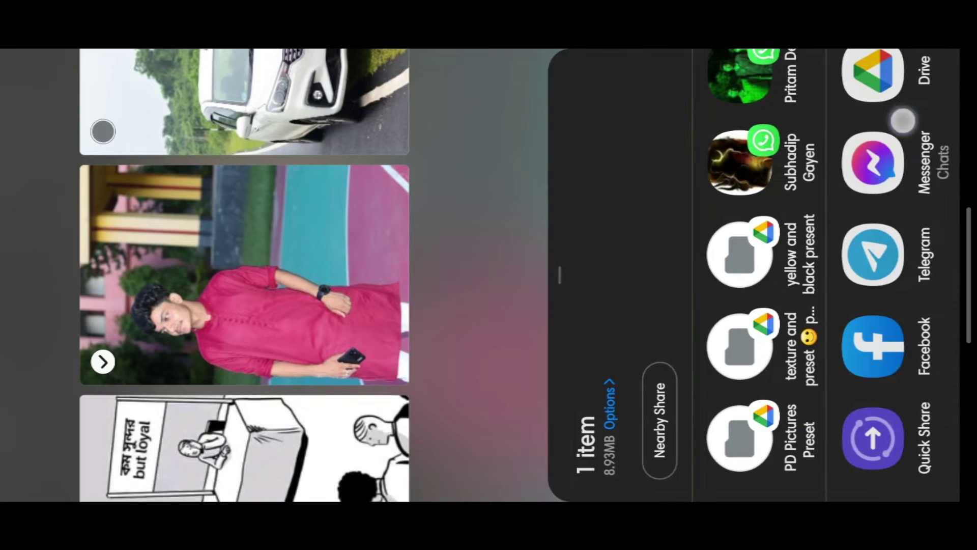
- Bring up the full list of share apps for the pink-kurta portrait photo
{"action": "left_click_drag", "start_coordinate": [901, 120], "coordinate": [892, 156]}
{"action": "left_click", "coordinate": [873, 107]}
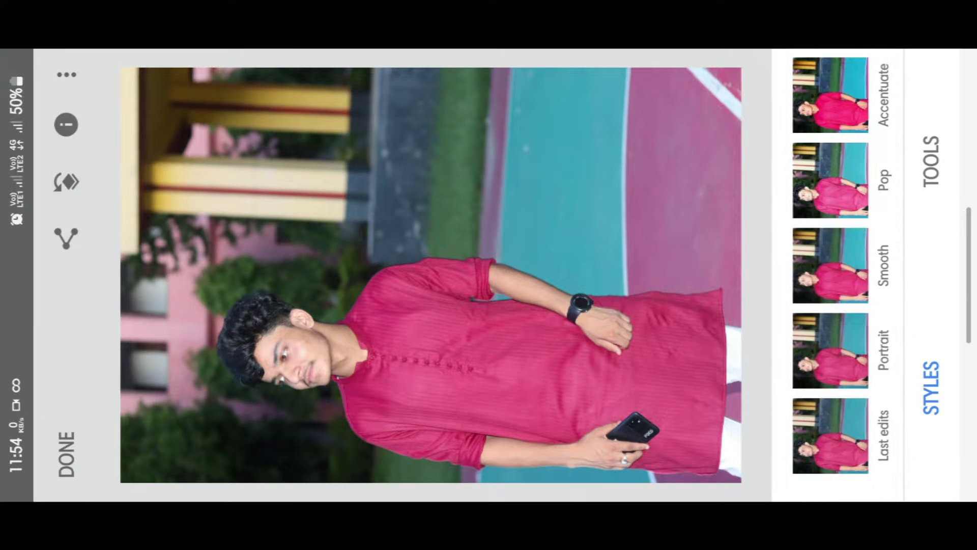
- Expand the portrait canvas downward with Smart fill and apply it
{"action": "left_click", "coordinate": [930, 152]}
{"action": "left_click", "coordinate": [448, 105]}
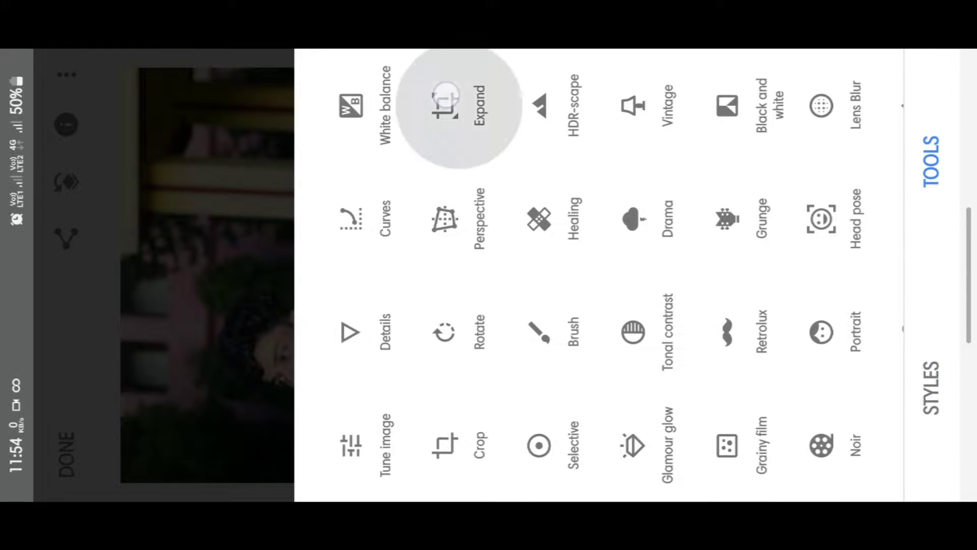
{"action": "left_click_drag", "start_coordinate": [480, 413], "coordinate": [483, 485]}
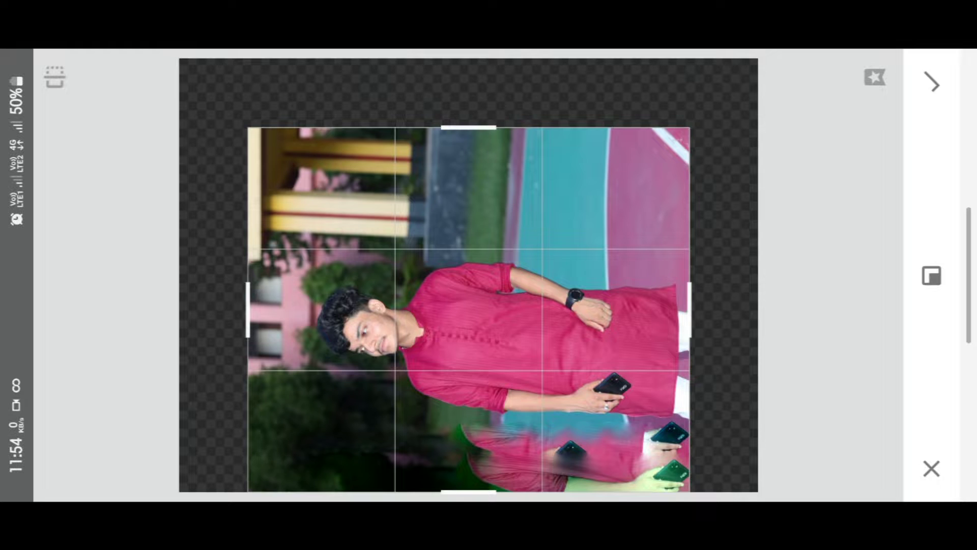
{"action": "left_click", "coordinate": [940, 86]}
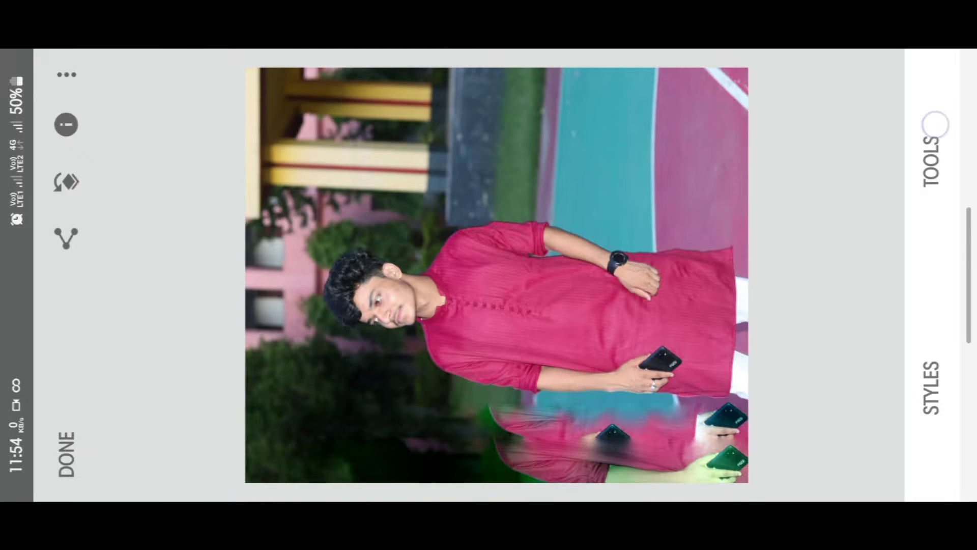
- Extend the bottom a little further, apply it, and share the result to SketchBook
{"action": "left_click", "coordinate": [936, 124]}
{"action": "left_click", "coordinate": [449, 91]}
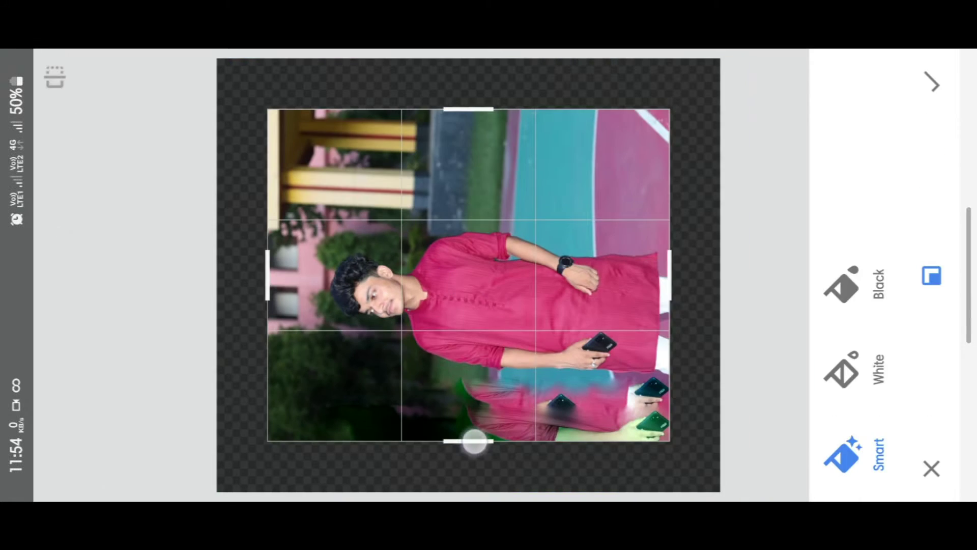
{"action": "left_click_drag", "start_coordinate": [475, 441], "coordinate": [474, 463]}
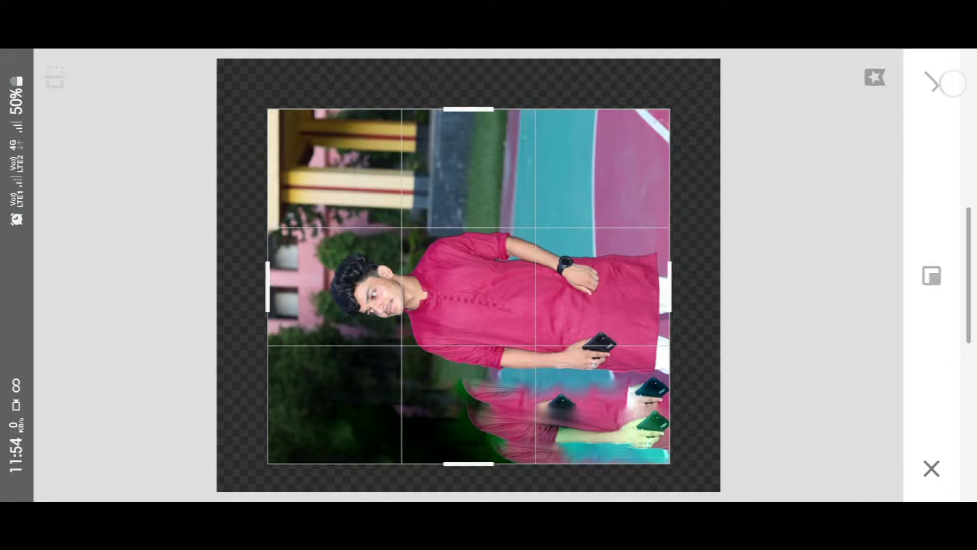
{"action": "left_click", "coordinate": [951, 83]}
{"action": "left_click", "coordinate": [66, 238]}
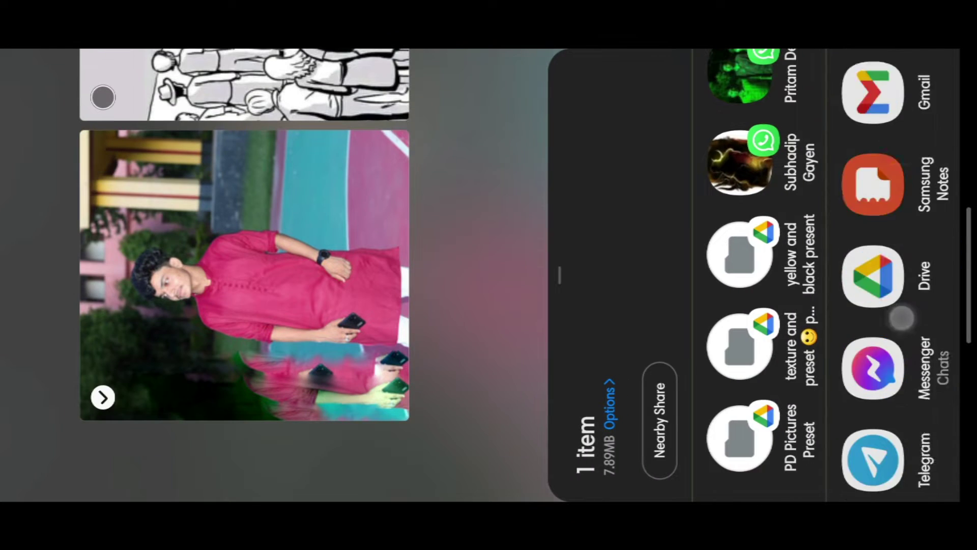
{"action": "left_click_drag", "start_coordinate": [661, 274], "coordinate": [204, 275]}
- Open the shared expanded portrait on the SketchBook canvas
{"action": "left_click", "coordinate": [152, 327]}
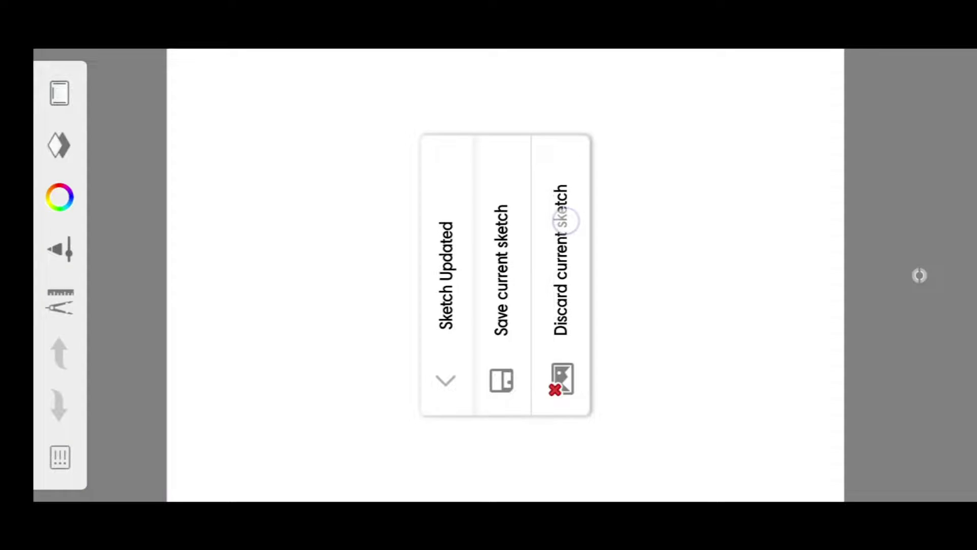
{"action": "left_click", "coordinate": [561, 285]}
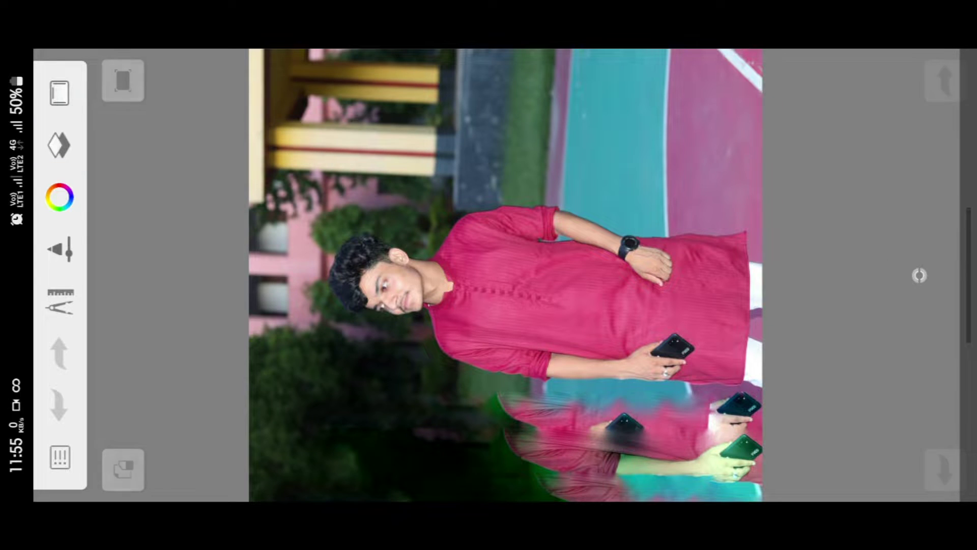
{"action": "mouse_move", "coordinate": [15, 275]}
{"action": "left_mouse_down"}
{"action": "mouse_move", "coordinate": [407, 275]}
{"action": "mouse_move", "coordinate": [51, 275]}
{"action": "left_mouse_up"}
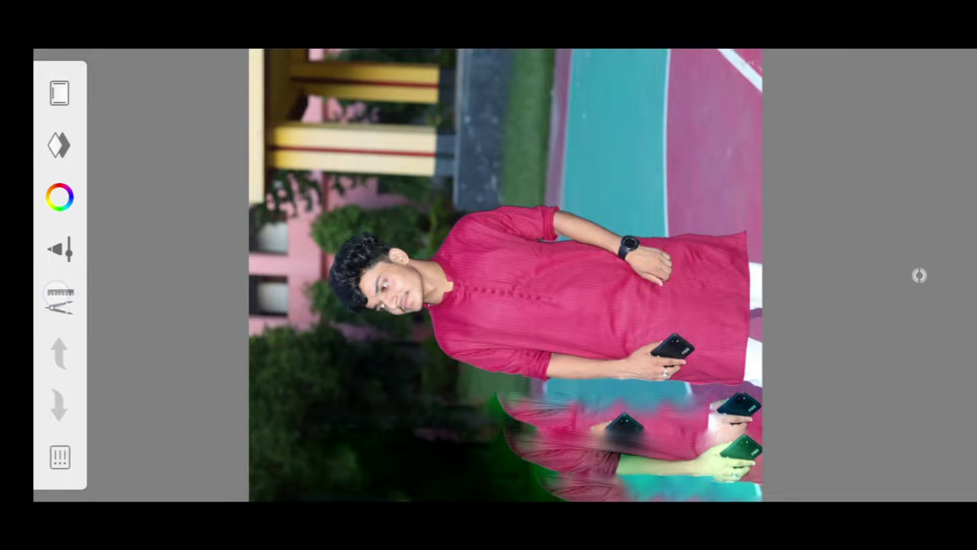
- Import the pink-kurta portrait from the Gallery's Recent album as a new image layer
{"action": "left_click", "coordinate": [57, 294]}
{"action": "left_click", "coordinate": [120, 279]}
{"action": "key", "text": "Escape"}
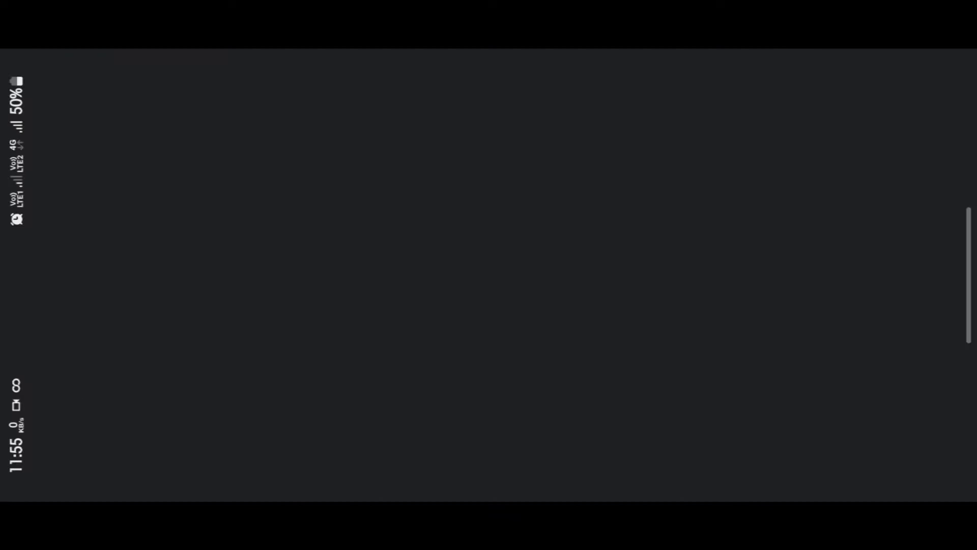
{"action": "left_click", "coordinate": [62, 468]}
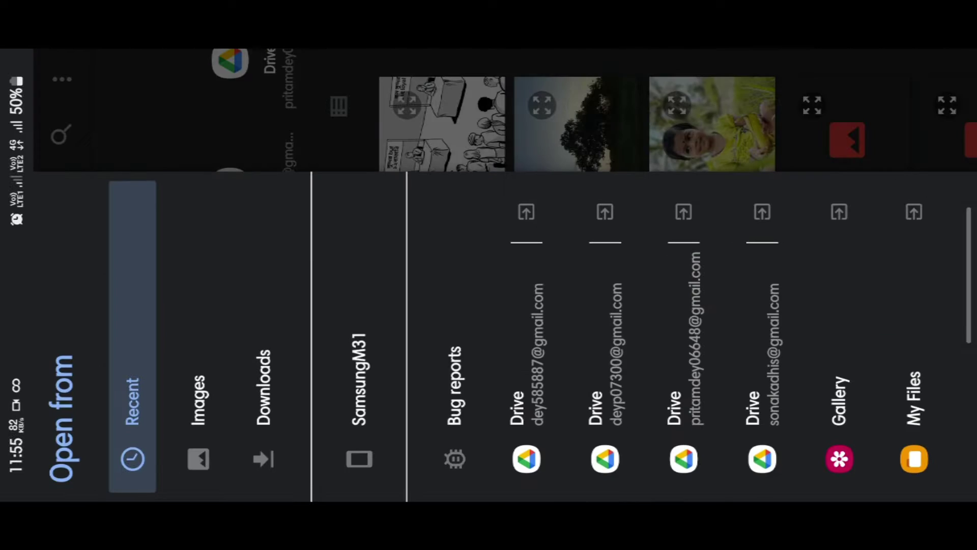
{"action": "left_click", "coordinate": [840, 378]}
{"action": "left_click", "coordinate": [284, 158]}
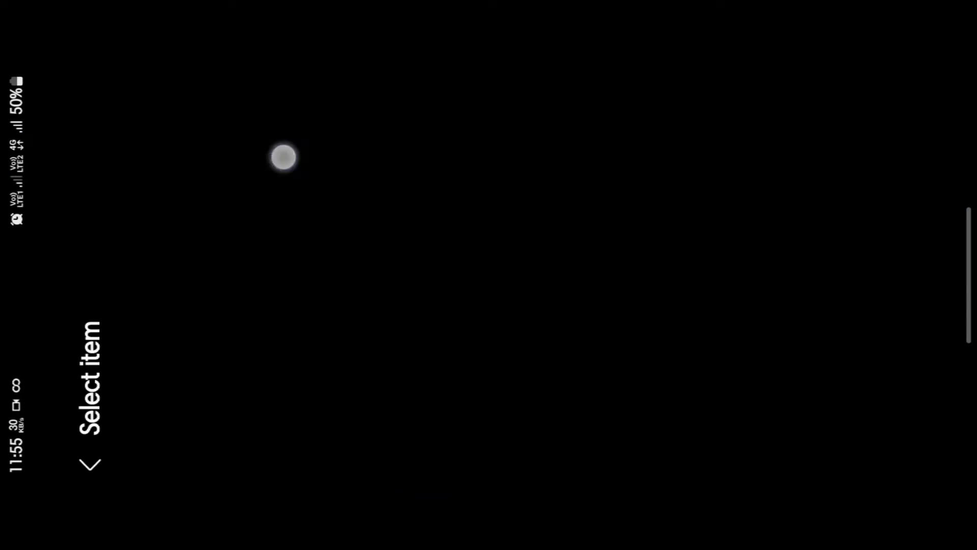
{"action": "left_click", "coordinate": [200, 112]}
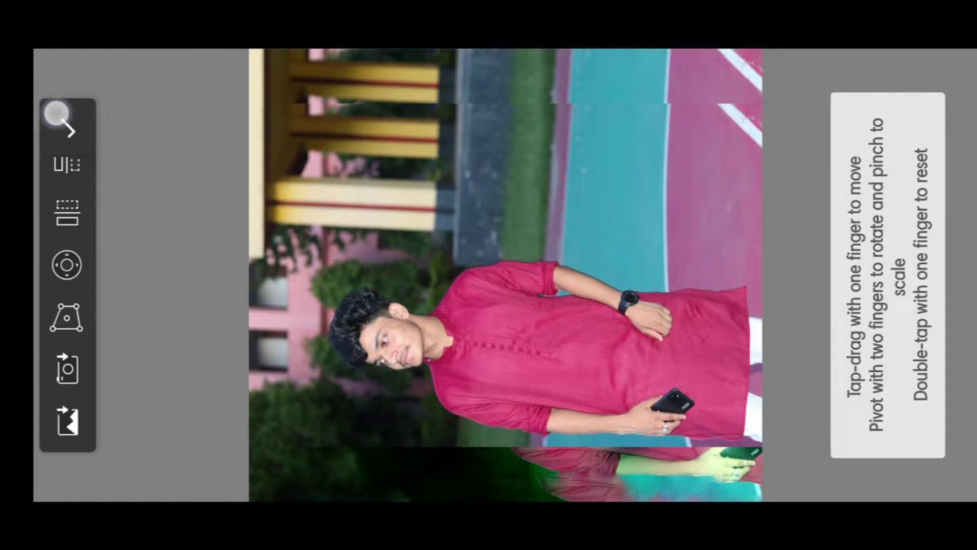
- Confirm the imported copy, flip it horizontally with Transform, and hide that top layer
{"action": "left_click", "coordinate": [56, 112]}
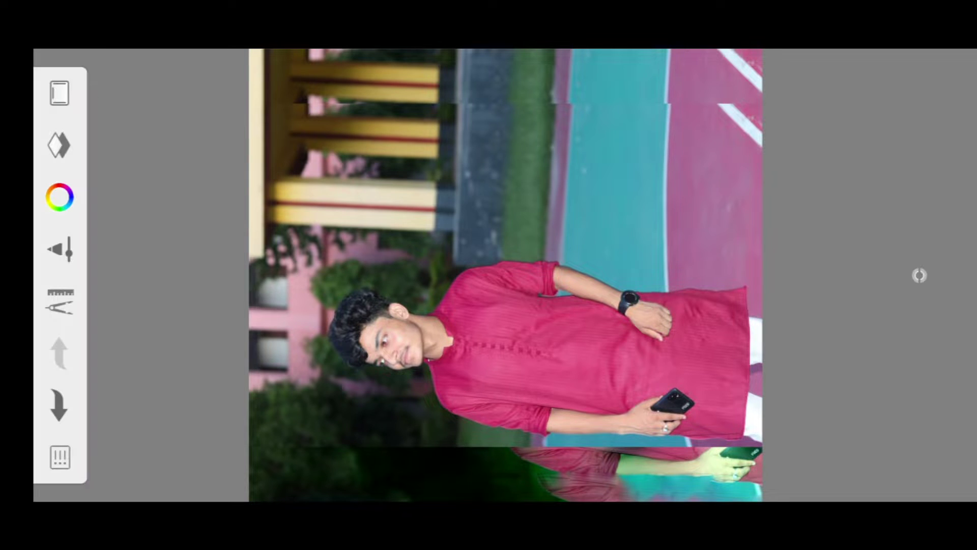
{"action": "left_click", "coordinate": [56, 293]}
{"action": "left_click", "coordinate": [118, 270]}
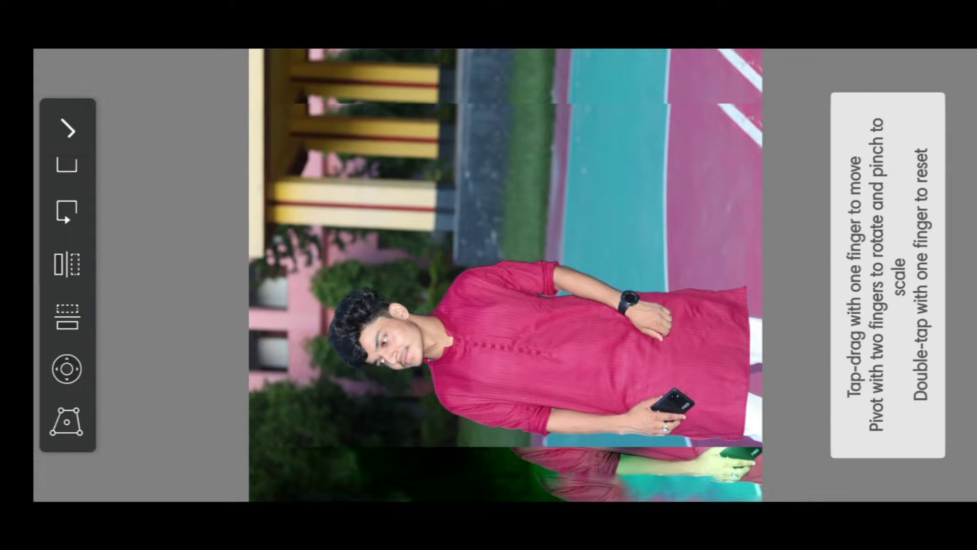
{"action": "left_click", "coordinate": [67, 264]}
{"action": "left_click", "coordinate": [68, 130]}
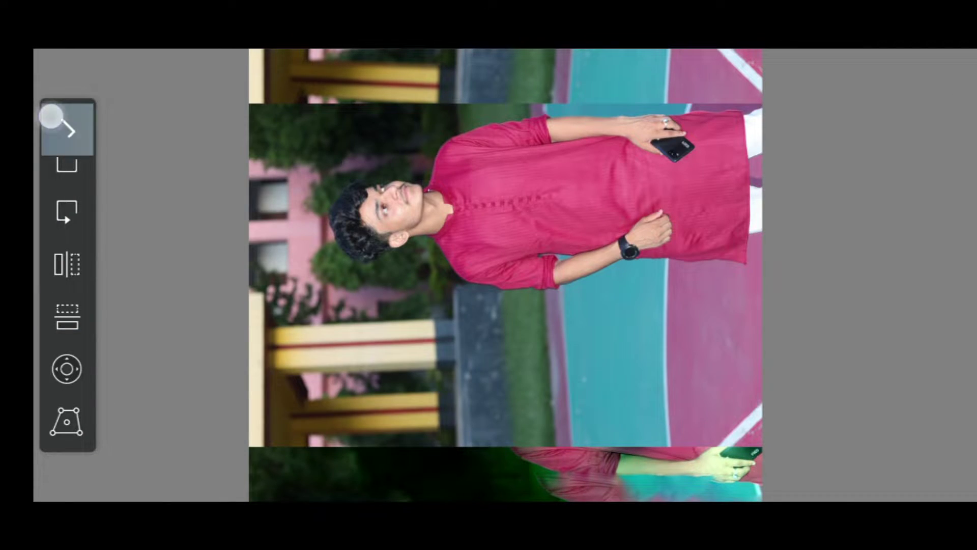
{"action": "left_click", "coordinate": [59, 145]}
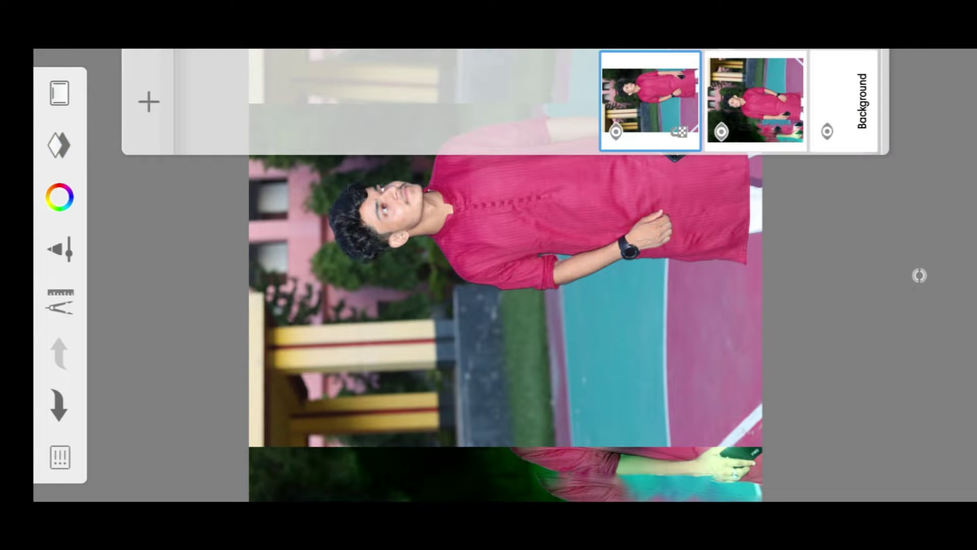
{"action": "left_click", "coordinate": [616, 132]}
- Choose the Fineline Pen from the Designer set in the Brush Library
{"action": "left_click", "coordinate": [920, 275]}
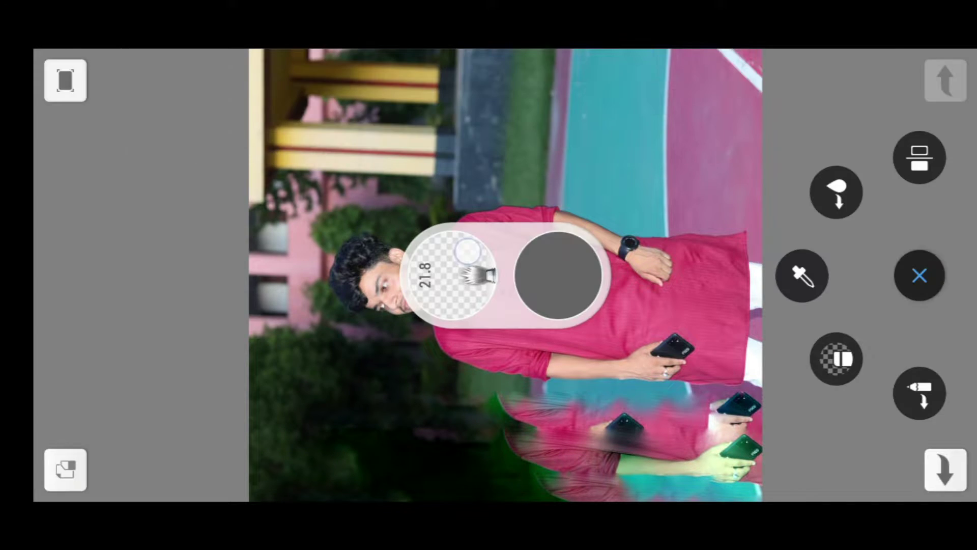
{"action": "left_click", "coordinate": [836, 193]}
{"action": "left_click_drag", "start_coordinate": [665, 254], "coordinate": [491, 154]}
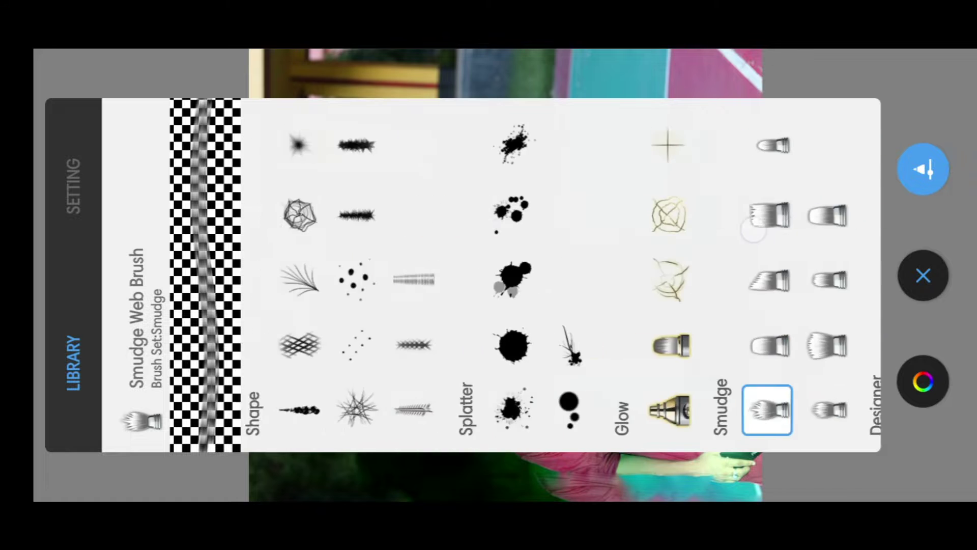
{"action": "left_click", "coordinate": [703, 215]}
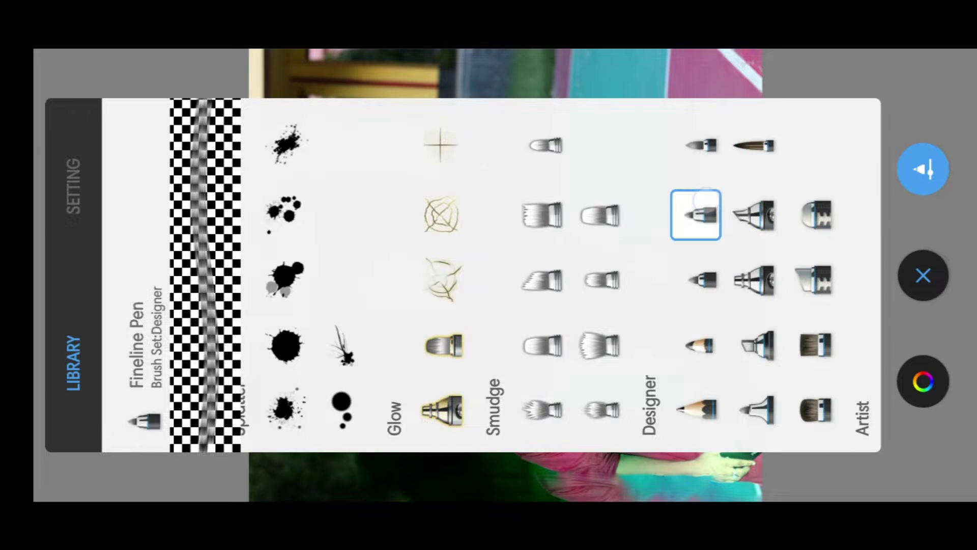
{"action": "left_click", "coordinate": [702, 280]}
{"action": "left_click", "coordinate": [922, 274]}
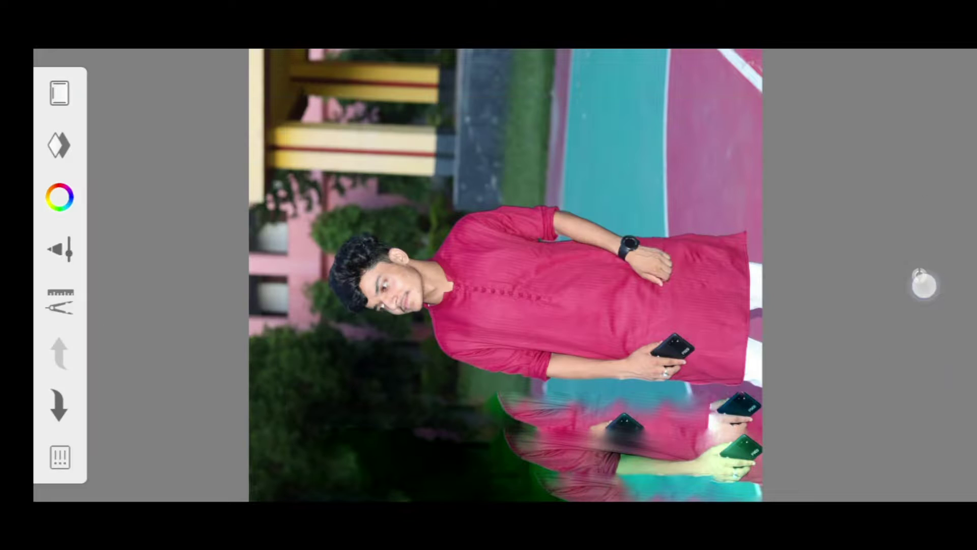
- Set the brush colour to orange-red FF4700
{"action": "left_click", "coordinate": [558, 276]}
{"action": "left_click", "coordinate": [331, 166]}
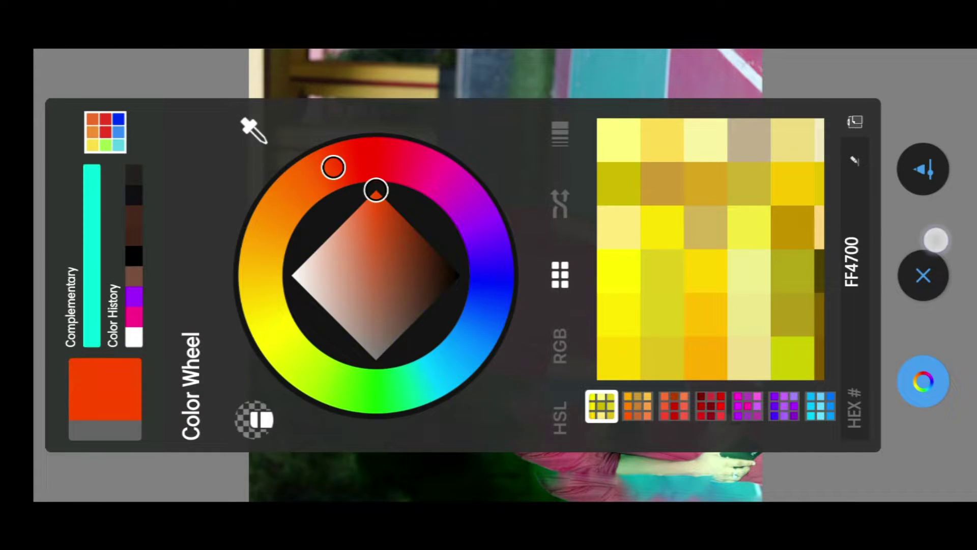
{"action": "left_click", "coordinate": [923, 275]}
{"action": "scroll", "coordinate": [574, 287], "scroll_direction": "up", "scroll_amount": 5}
{"action": "scroll", "coordinate": [603, 188], "scroll_direction": "up", "scroll_amount": 3}
{"action": "scroll", "coordinate": [560, 255], "scroll_direction": "up", "scroll_amount": 3}
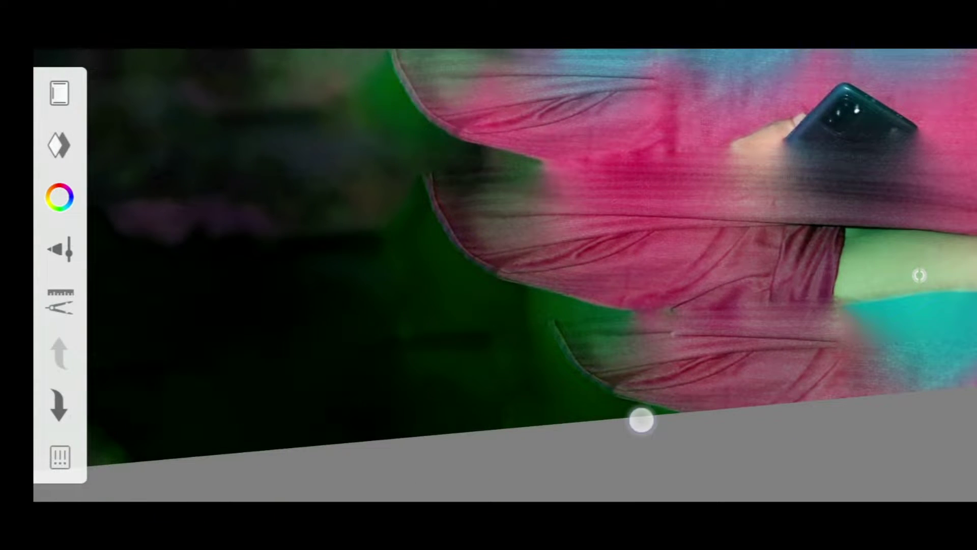
{"action": "left_click", "coordinate": [545, 353]}
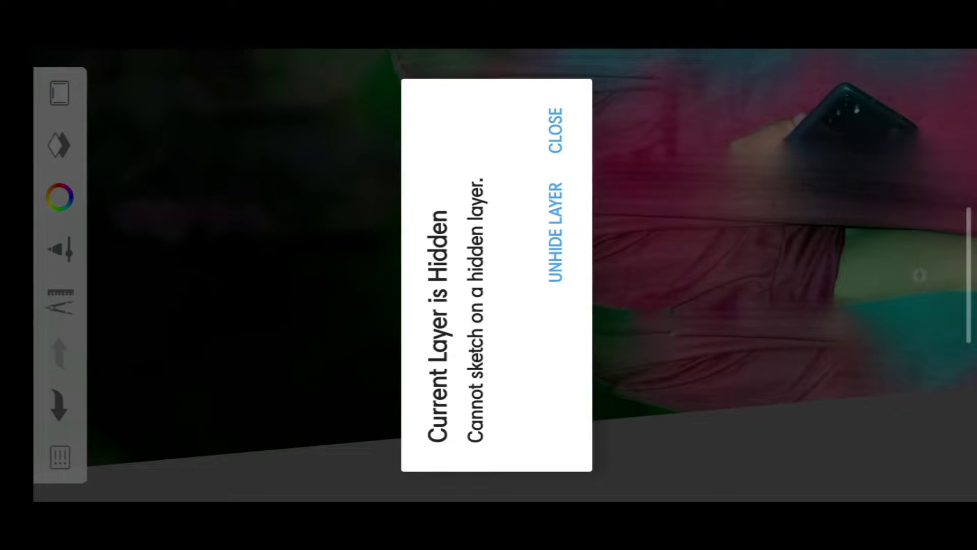
- Unhide the layer, then hide the top photo layer and select the second photo layer
{"action": "left_click", "coordinate": [548, 182]}
{"action": "left_click", "coordinate": [58, 136]}
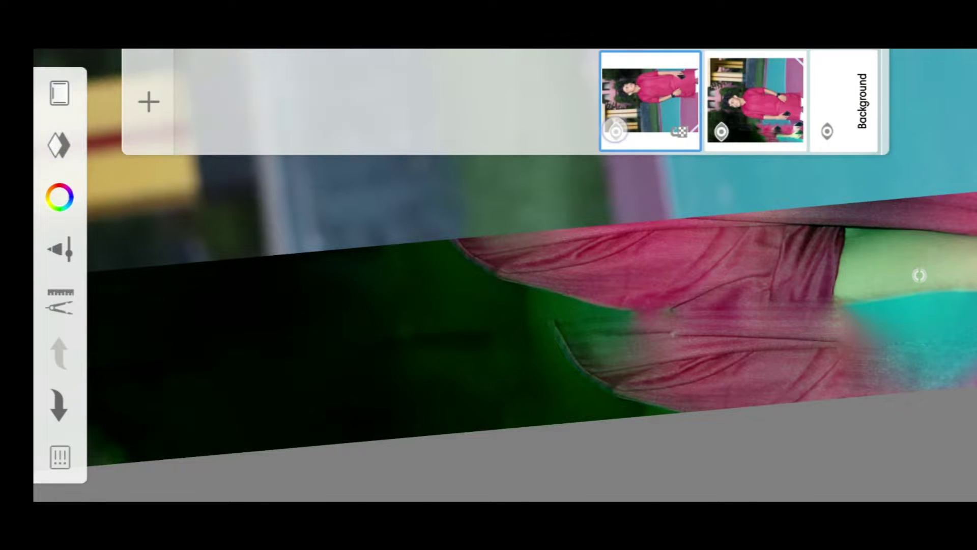
{"action": "left_click", "coordinate": [617, 133]}
{"action": "left_click", "coordinate": [756, 99]}
- Add a new empty layer and trace an orange outline along the lower sleeve and pink edge
{"action": "left_click", "coordinate": [169, 96]}
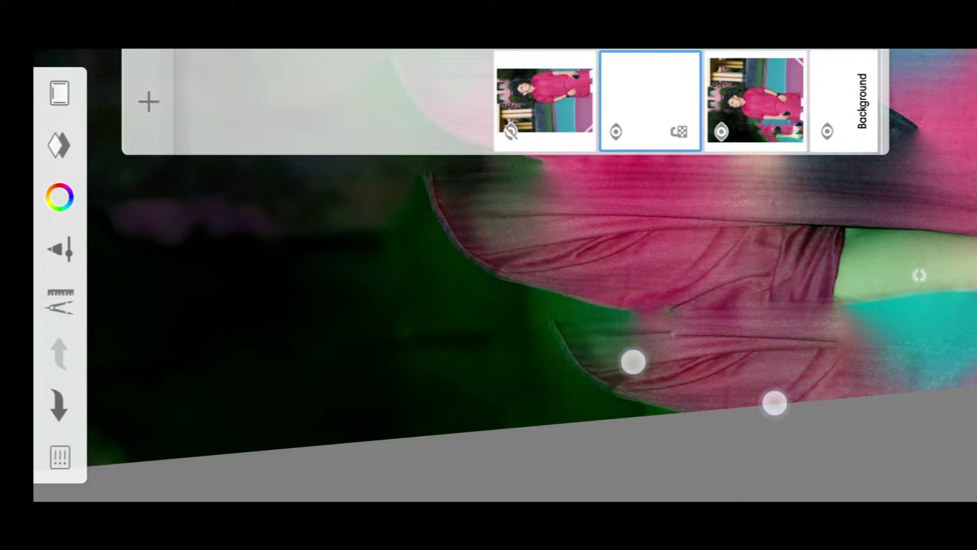
{"action": "left_click_drag", "start_coordinate": [633, 362], "coordinate": [451, 339]}
{"action": "left_click_drag", "start_coordinate": [524, 423], "coordinate": [284, 339]}
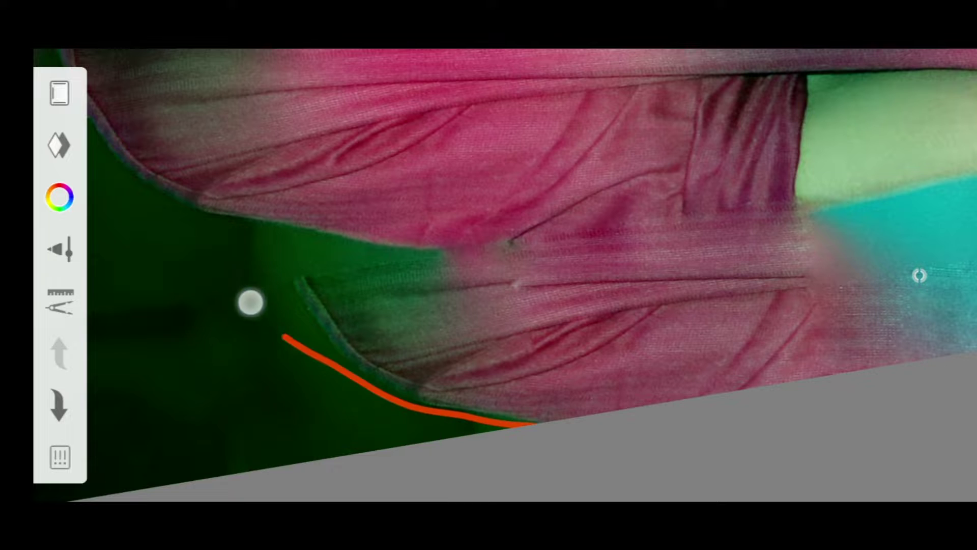
{"action": "mouse_move", "coordinate": [251, 301]}
{"action": "left_mouse_down"}
{"action": "mouse_move", "coordinate": [471, 324]}
{"action": "mouse_move", "coordinate": [482, 224]}
{"action": "left_mouse_up"}
{"action": "mouse_move", "coordinate": [563, 405]}
{"action": "left_mouse_down"}
{"action": "mouse_move", "coordinate": [493, 354]}
{"action": "mouse_move", "coordinate": [316, 160]}
{"action": "left_mouse_up"}
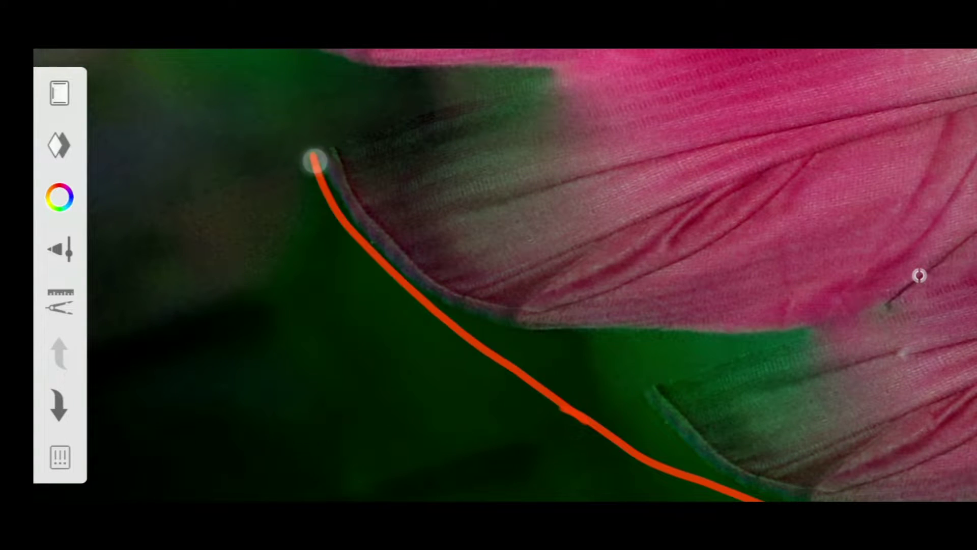
{"action": "left_click_drag", "start_coordinate": [458, 214], "coordinate": [382, 258]}
{"action": "left_click_drag", "start_coordinate": [534, 226], "coordinate": [632, 236]}
{"action": "mouse_move", "coordinate": [414, 225]}
{"action": "left_mouse_down"}
{"action": "mouse_move", "coordinate": [532, 144]}
{"action": "mouse_move", "coordinate": [661, 88]}
{"action": "left_mouse_up"}
{"action": "left_click_drag", "start_coordinate": [412, 227], "coordinate": [360, 172]}
{"action": "mouse_move", "coordinate": [334, 207]}
{"action": "left_mouse_down"}
{"action": "mouse_move", "coordinate": [543, 176]}
{"action": "mouse_move", "coordinate": [659, 234]}
{"action": "mouse_move", "coordinate": [715, 367]}
{"action": "left_mouse_up"}
{"action": "mouse_move", "coordinate": [458, 229]}
{"action": "left_mouse_down"}
{"action": "mouse_move", "coordinate": [341, 175]}
{"action": "mouse_move", "coordinate": [524, 95]}
{"action": "left_mouse_up"}
{"action": "left_click_drag", "start_coordinate": [293, 131], "coordinate": [829, 426]}
- Continue the orange outline along the arm, the skin-teal edge and the teal-pink cloth edge
{"action": "left_click_drag", "start_coordinate": [593, 238], "coordinate": [716, 253]}
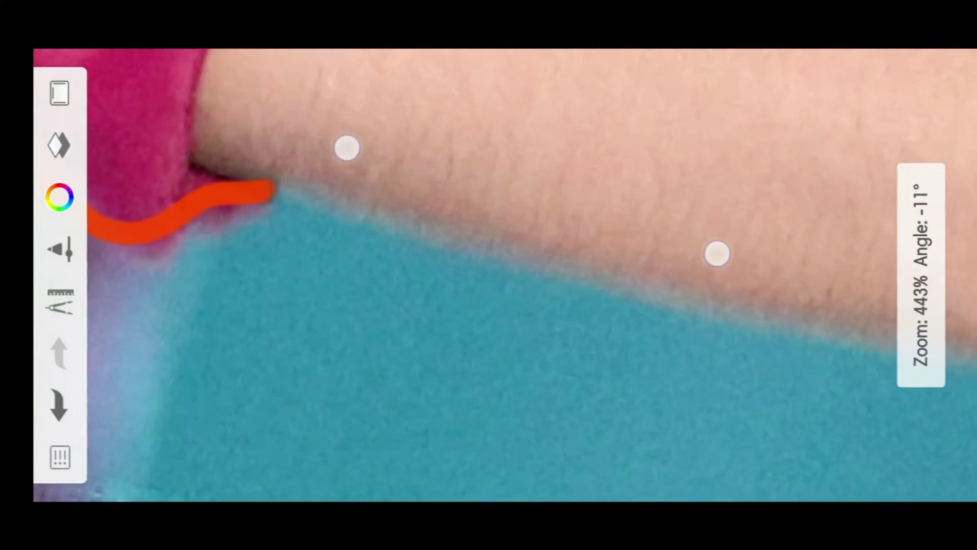
{"action": "left_click_drag", "start_coordinate": [295, 193], "coordinate": [830, 342]}
{"action": "mouse_move", "coordinate": [713, 305]}
{"action": "left_mouse_down"}
{"action": "mouse_move", "coordinate": [305, 235]}
{"action": "mouse_move", "coordinate": [818, 349]}
{"action": "mouse_move", "coordinate": [438, 269]}
{"action": "left_mouse_up"}
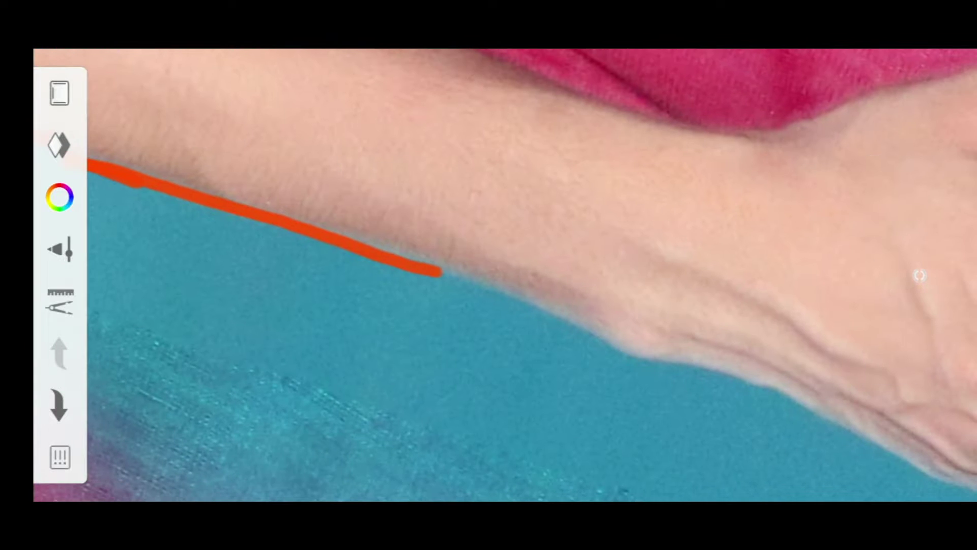
{"action": "left_click_drag", "start_coordinate": [497, 282], "coordinate": [814, 407]}
{"action": "left_click_drag", "start_coordinate": [26, 166], "coordinate": [184, 190]}
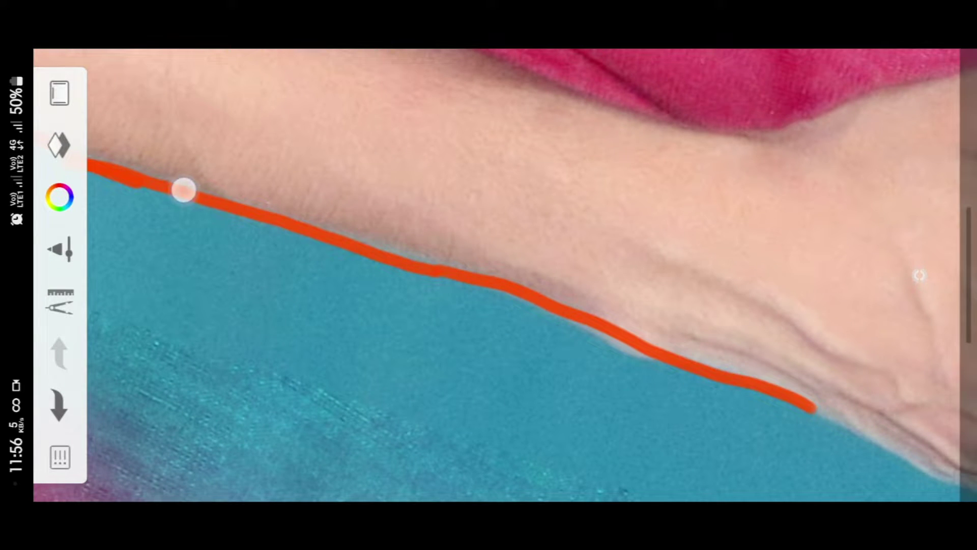
{"action": "left_click_drag", "start_coordinate": [504, 153], "coordinate": [347, 109]}
{"action": "mouse_move", "coordinate": [334, 279]}
{"action": "left_mouse_down"}
{"action": "mouse_move", "coordinate": [556, 347]}
{"action": "mouse_move", "coordinate": [753, 359]}
{"action": "left_mouse_up"}
{"action": "left_click_drag", "start_coordinate": [713, 275], "coordinate": [428, 201]}
{"action": "mouse_move", "coordinate": [405, 275]}
{"action": "left_mouse_down"}
{"action": "mouse_move", "coordinate": [579, 329]}
{"action": "mouse_move", "coordinate": [622, 257]}
{"action": "left_mouse_up"}
{"action": "left_click_drag", "start_coordinate": [473, 220], "coordinate": [168, 162]}
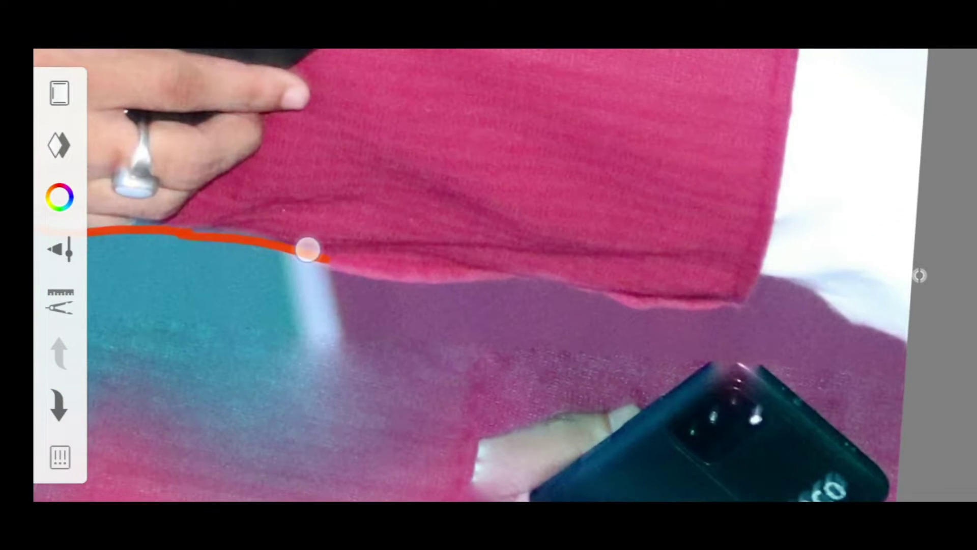
{"action": "mouse_move", "coordinate": [308, 247]}
{"action": "left_mouse_down"}
{"action": "mouse_move", "coordinate": [526, 277]}
{"action": "mouse_move", "coordinate": [735, 290]}
{"action": "mouse_move", "coordinate": [904, 343]}
{"action": "left_mouse_up"}
{"action": "mouse_move", "coordinate": [713, 230]}
{"action": "left_mouse_down"}
{"action": "mouse_move", "coordinate": [581, 148]}
{"action": "mouse_move", "coordinate": [720, 211]}
{"action": "mouse_move", "coordinate": [345, 178]}
{"action": "left_mouse_up"}
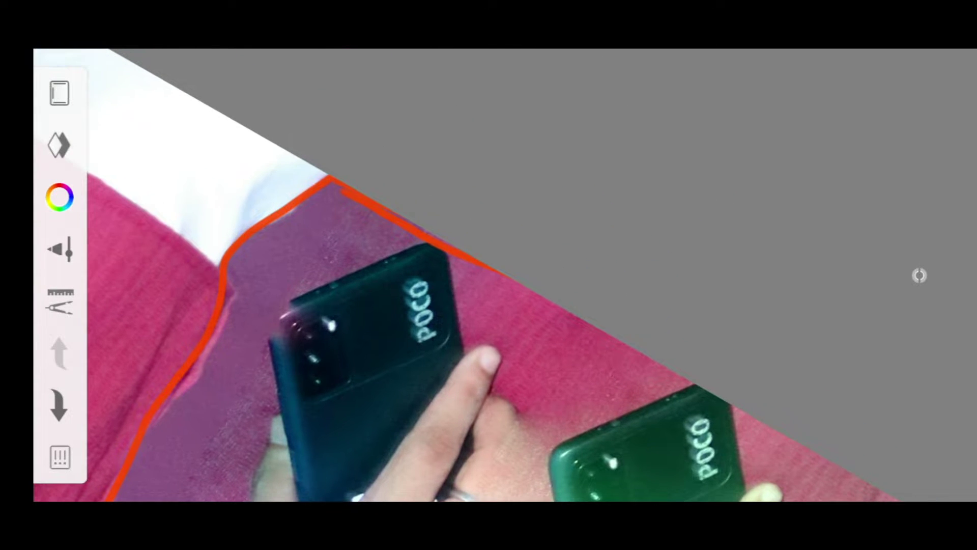
- Undo the last stroke and raise the brush size to about 24
{"action": "left_click", "coordinate": [920, 275]}
{"action": "left_click", "coordinate": [946, 469]}
{"action": "left_click", "coordinate": [457, 275]}
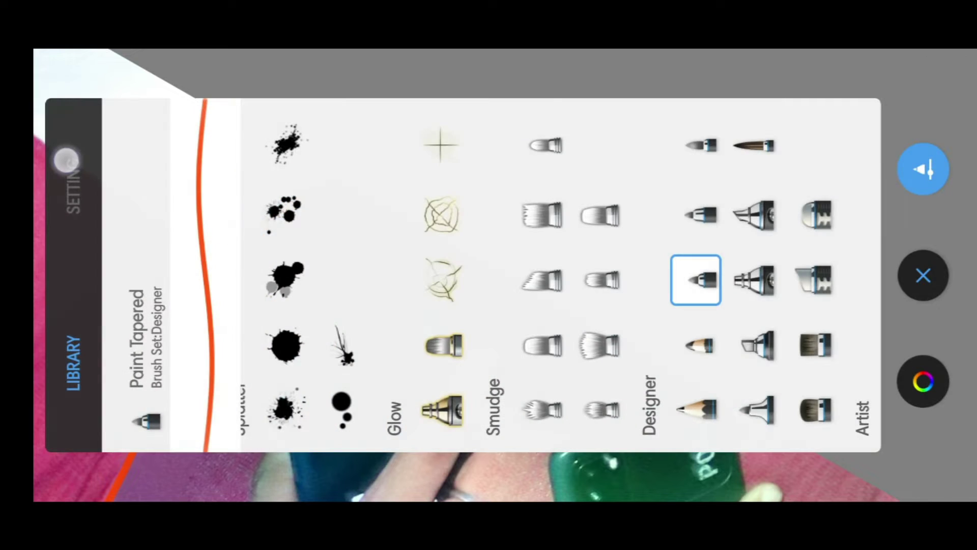
{"action": "left_click", "coordinate": [66, 183]}
{"action": "left_click_drag", "start_coordinate": [426, 406], "coordinate": [443, 346]}
{"action": "left_click", "coordinate": [942, 278]}
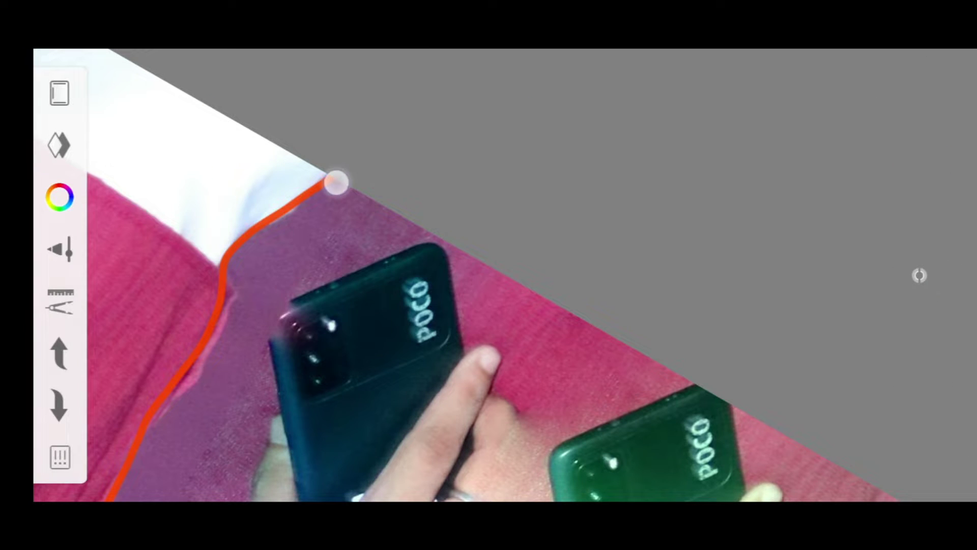
- Trace the outline down the diagonal edge and along the canvas's top edge to the corner
{"action": "left_click_drag", "start_coordinate": [640, 348], "coordinate": [866, 476]}
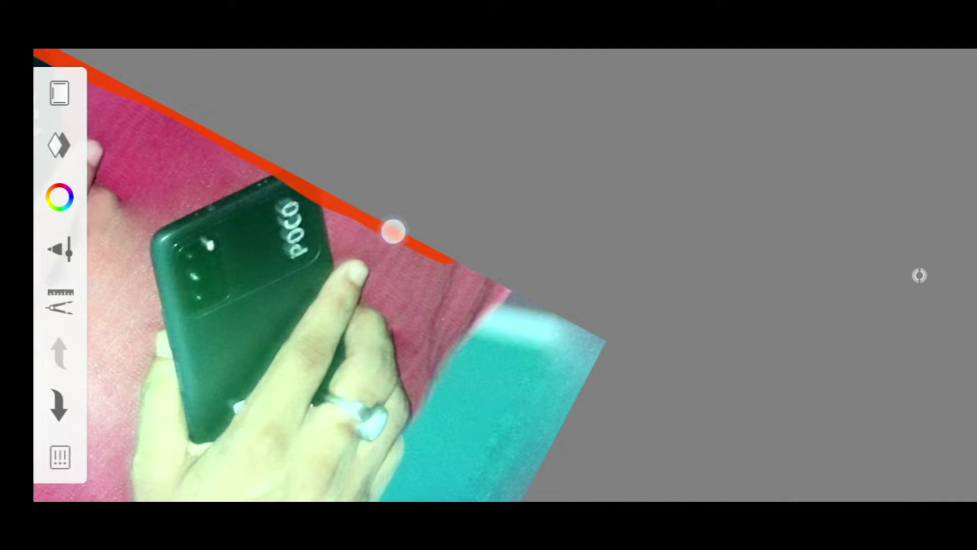
{"action": "left_click_drag", "start_coordinate": [393, 229], "coordinate": [609, 347]}
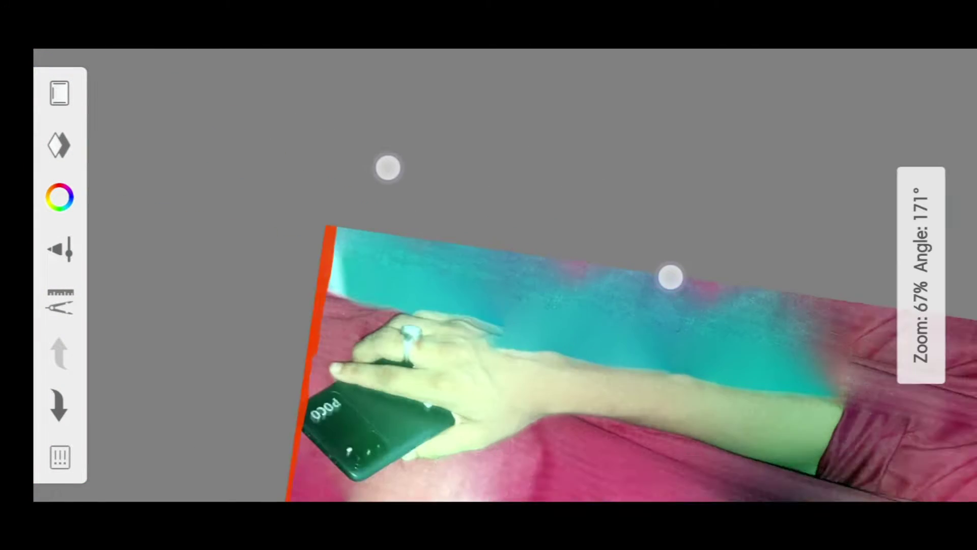
{"action": "mouse_move", "coordinate": [203, 225]}
{"action": "left_mouse_down"}
{"action": "mouse_move", "coordinate": [299, 249]}
{"action": "mouse_move", "coordinate": [698, 289]}
{"action": "left_mouse_up"}
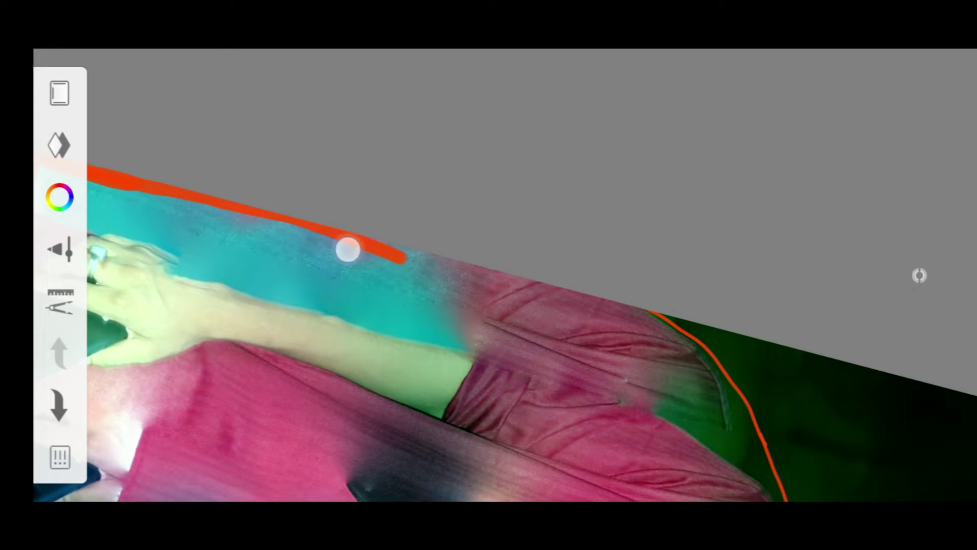
{"action": "left_click_drag", "start_coordinate": [348, 250], "coordinate": [591, 303]}
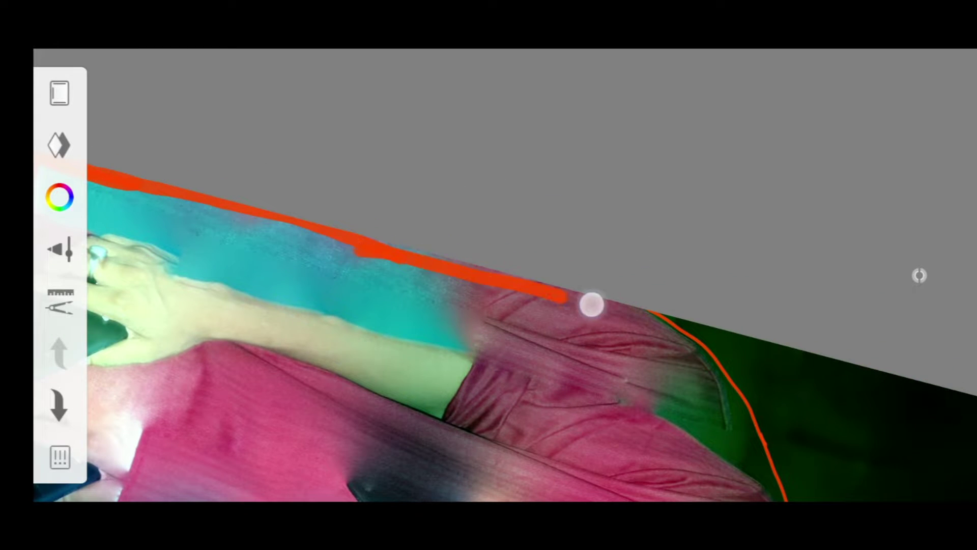
{"action": "left_click_drag", "start_coordinate": [295, 207], "coordinate": [692, 326]}
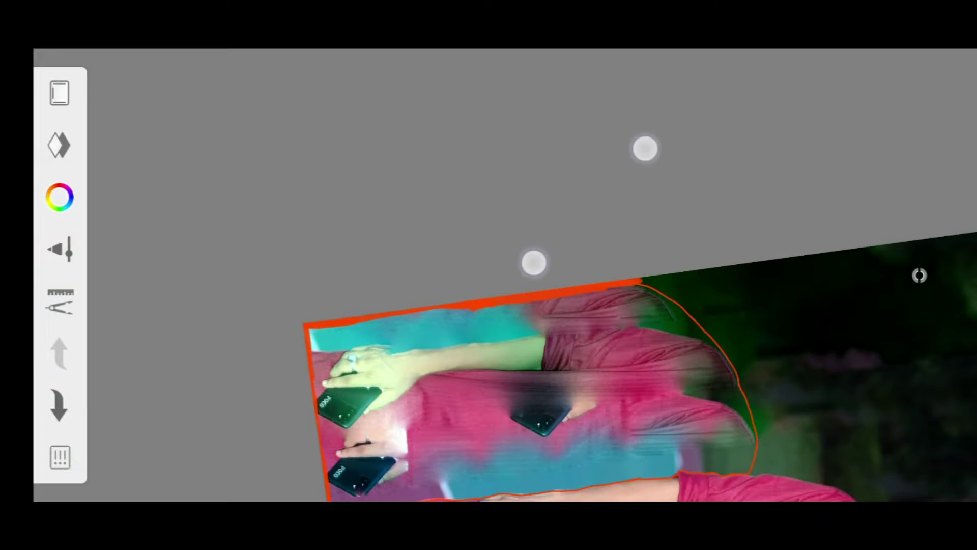
{"action": "mouse_move", "coordinate": [533, 262]}
{"action": "left_mouse_down"}
{"action": "mouse_move", "coordinate": [539, 338]}
{"action": "mouse_move", "coordinate": [491, 356]}
{"action": "mouse_move", "coordinate": [368, 301]}
{"action": "mouse_move", "coordinate": [284, 194]}
{"action": "left_mouse_up"}
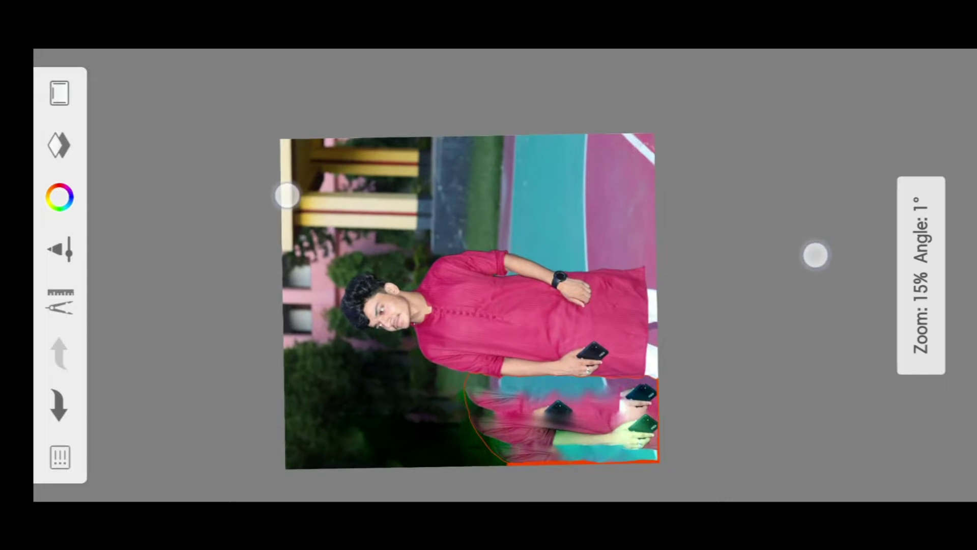
- Select the area enclosed by the orange outline with the Selection tool
{"action": "left_click", "coordinate": [60, 301]}
{"action": "left_click", "coordinate": [120, 280]}
{"action": "left_click", "coordinate": [118, 368]}
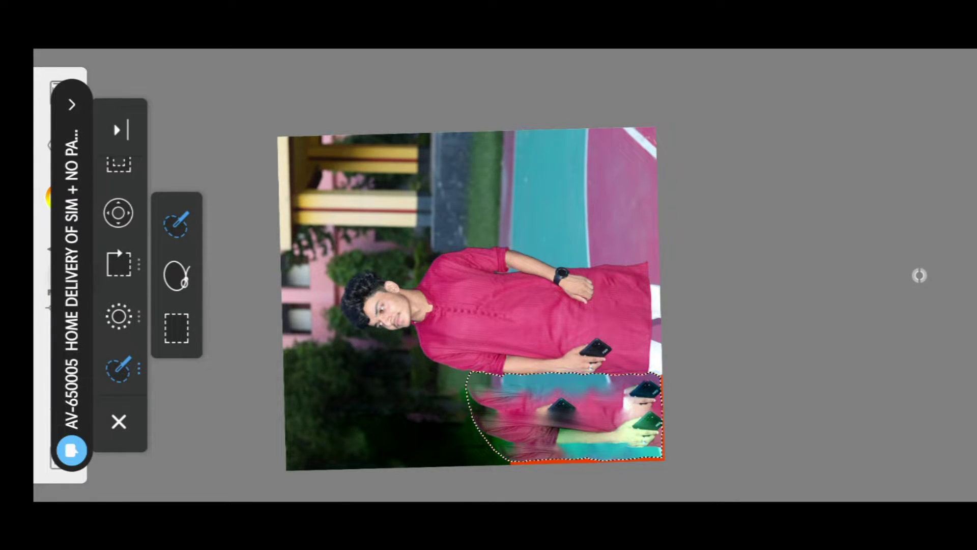
- Activate the third photo layer and erase its selected bottom patch to white with an eraser brush
{"action": "left_click", "coordinate": [59, 145]}
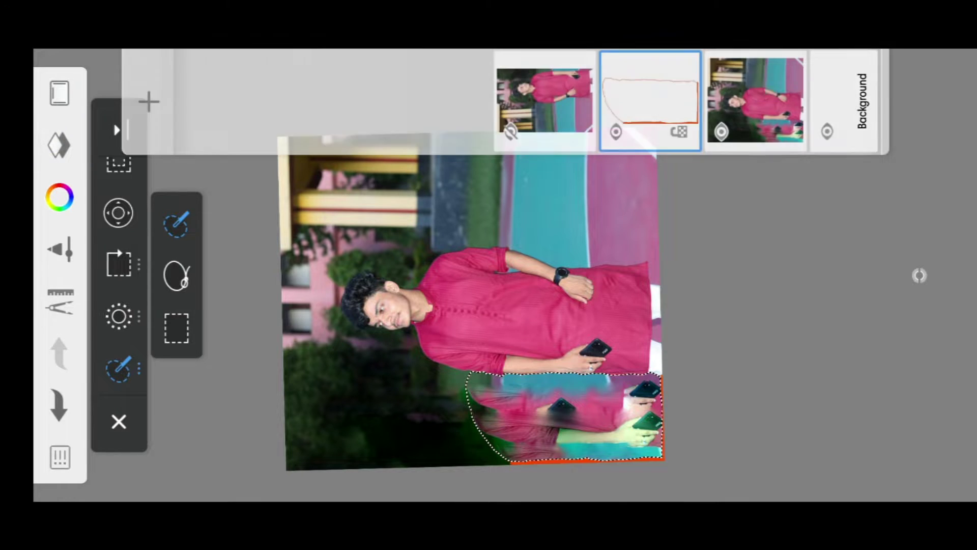
{"action": "left_click", "coordinate": [759, 92]}
{"action": "left_click", "coordinate": [932, 295]}
{"action": "left_click", "coordinate": [442, 263]}
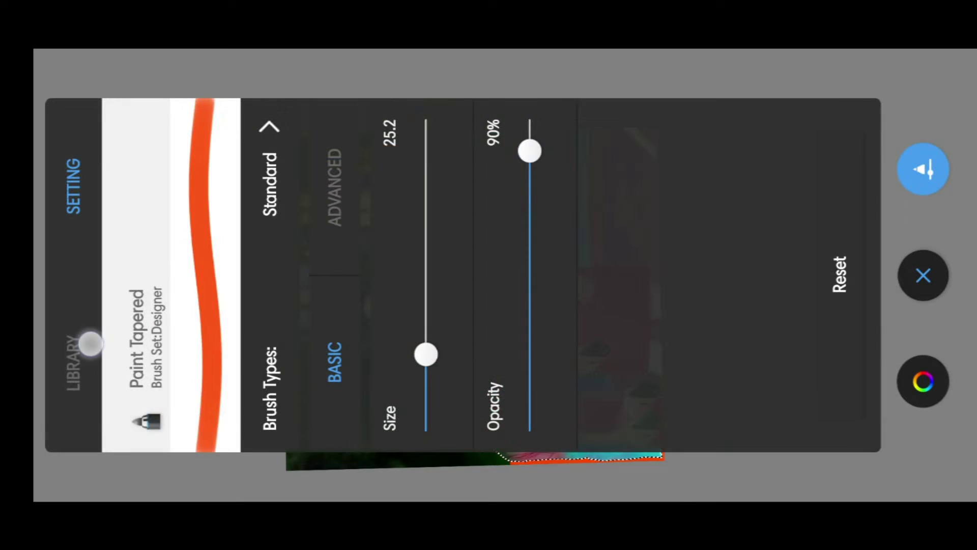
{"action": "left_click", "coordinate": [87, 344]}
{"action": "left_click", "coordinate": [815, 214]}
{"action": "left_click", "coordinate": [924, 276]}
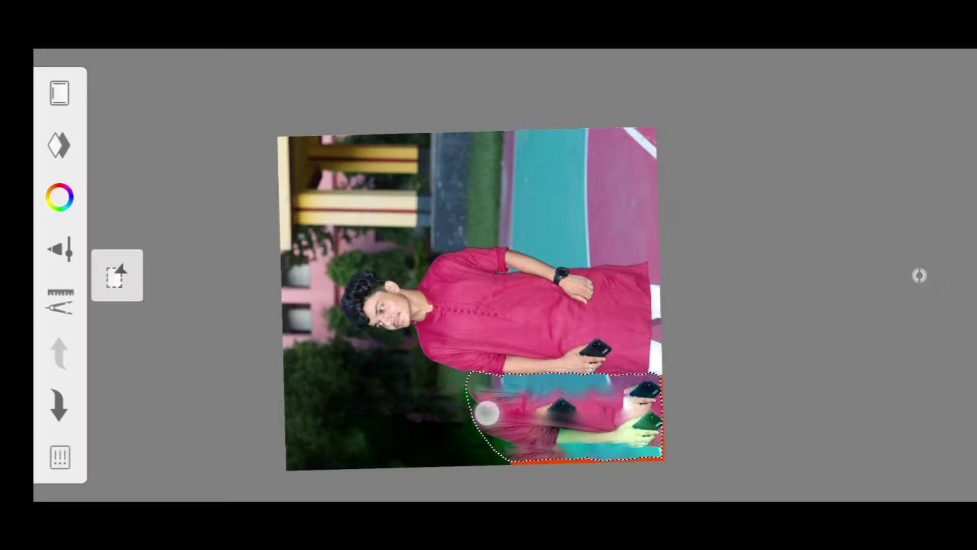
{"action": "mouse_move", "coordinate": [483, 423]}
{"action": "left_mouse_down"}
{"action": "mouse_move", "coordinate": [593, 436]}
{"action": "mouse_move", "coordinate": [521, 444]}
{"action": "mouse_move", "coordinate": [589, 457]}
{"action": "mouse_move", "coordinate": [526, 397]}
{"action": "mouse_move", "coordinate": [637, 402]}
{"action": "mouse_move", "coordinate": [504, 397]}
{"action": "left_mouse_up"}
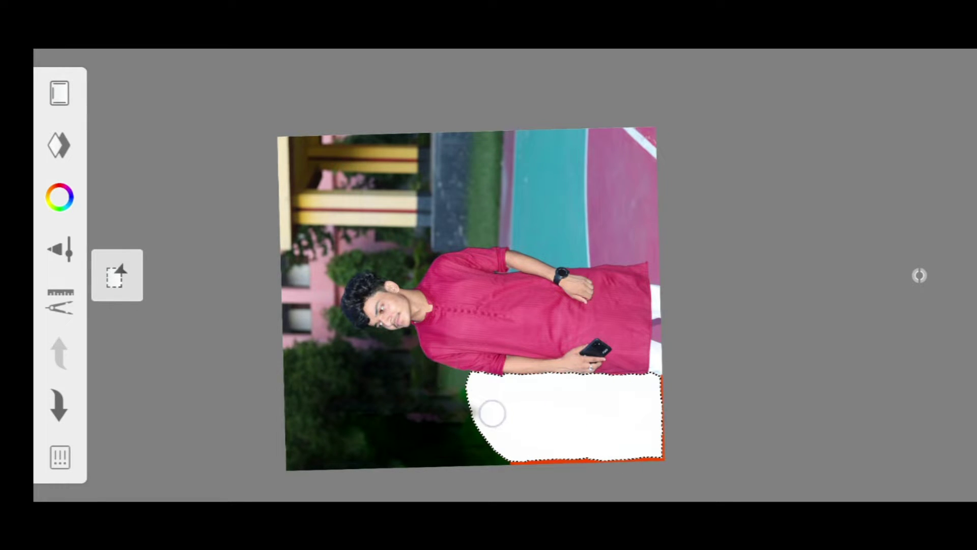
{"action": "left_click", "coordinate": [77, 147]}
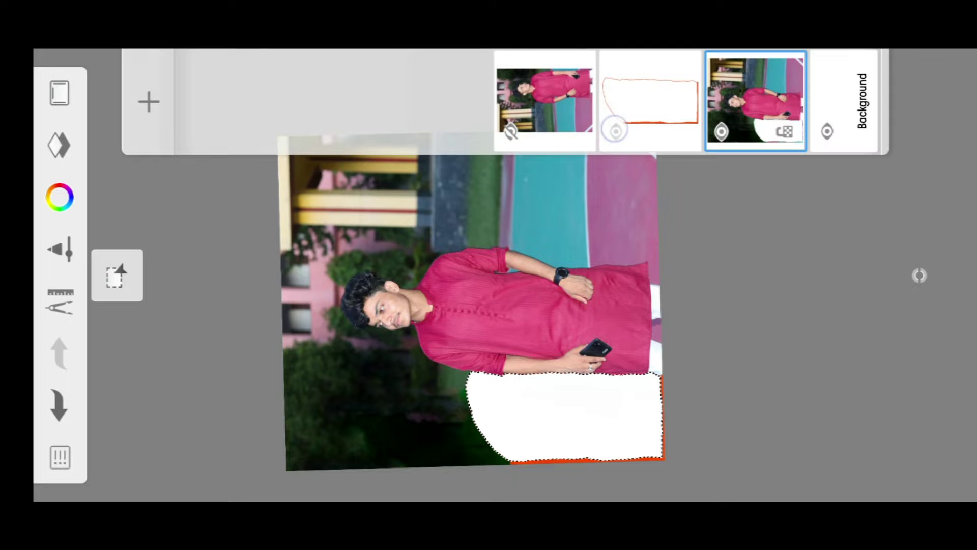
- Move the hidden flipped photo copy below the erased layer and make it visible
{"action": "left_click", "coordinate": [57, 143]}
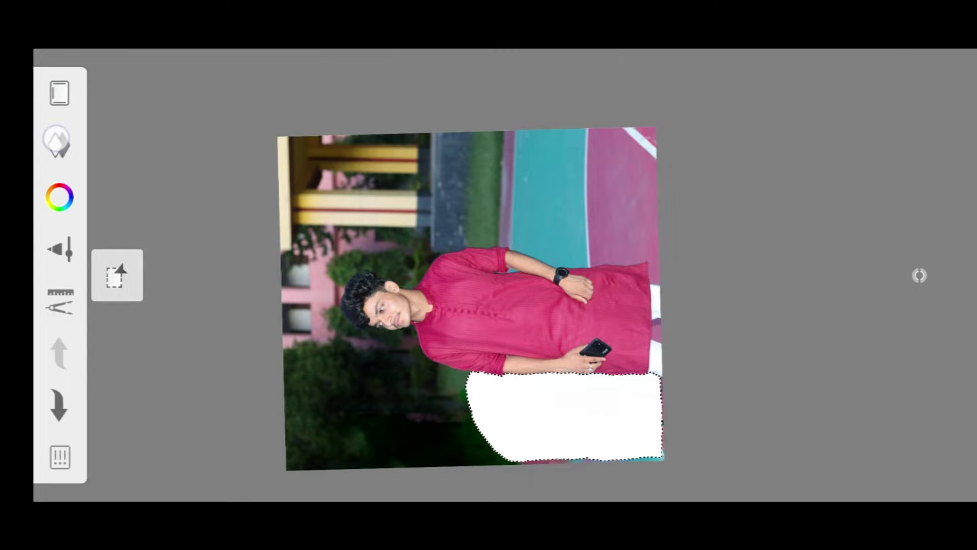
{"action": "left_click", "coordinate": [58, 142]}
{"action": "left_click_drag", "start_coordinate": [547, 101], "coordinate": [652, 102]}
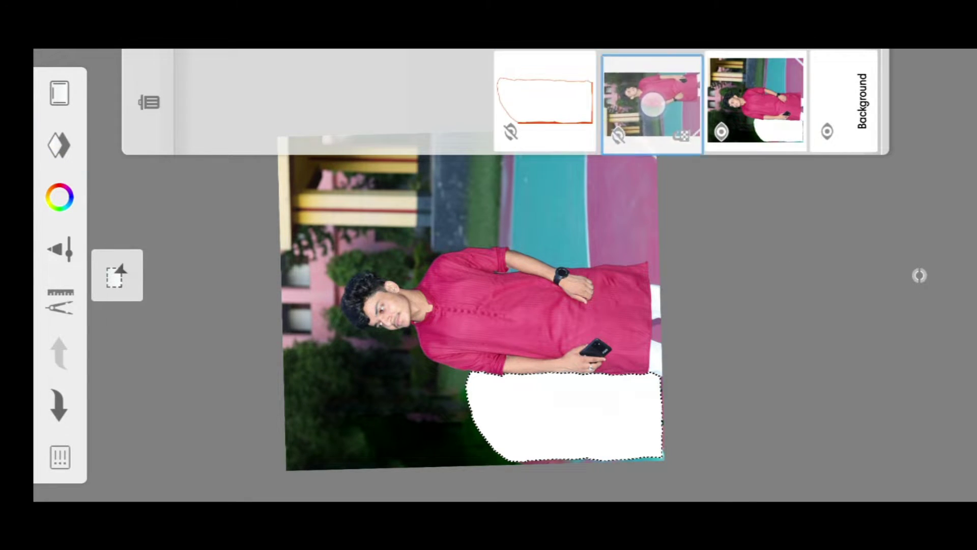
{"action": "left_click", "coordinate": [721, 133]}
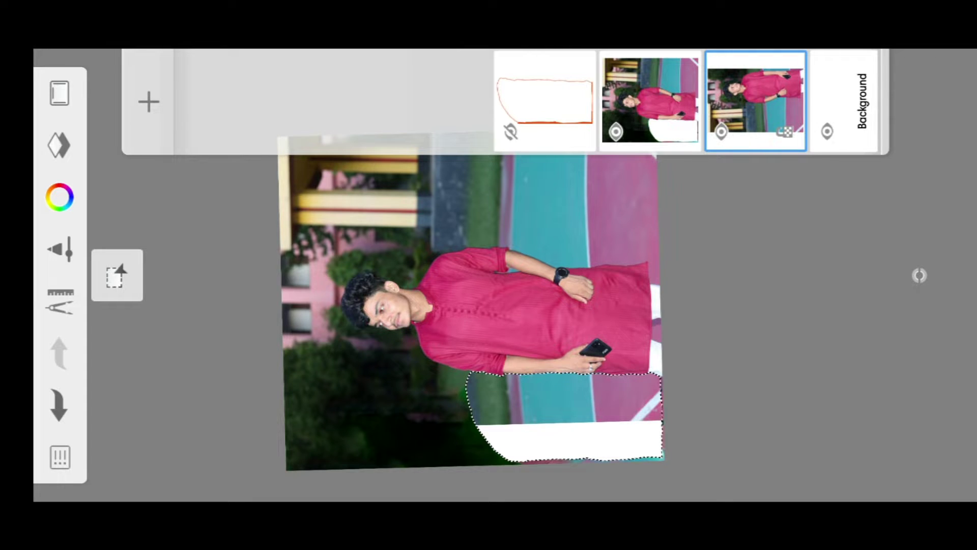
{"action": "left_click", "coordinate": [60, 298]}
{"action": "left_click", "coordinate": [117, 280]}
- Distort the photo copy, moving it and stretching its top, bottom and right corners over the strip
{"action": "left_click", "coordinate": [68, 422]}
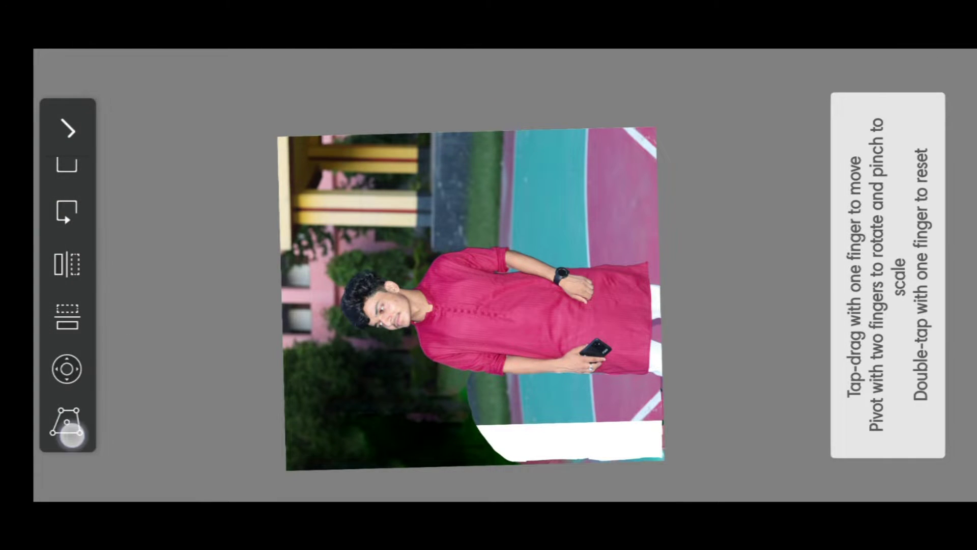
{"action": "left_click", "coordinate": [564, 418]}
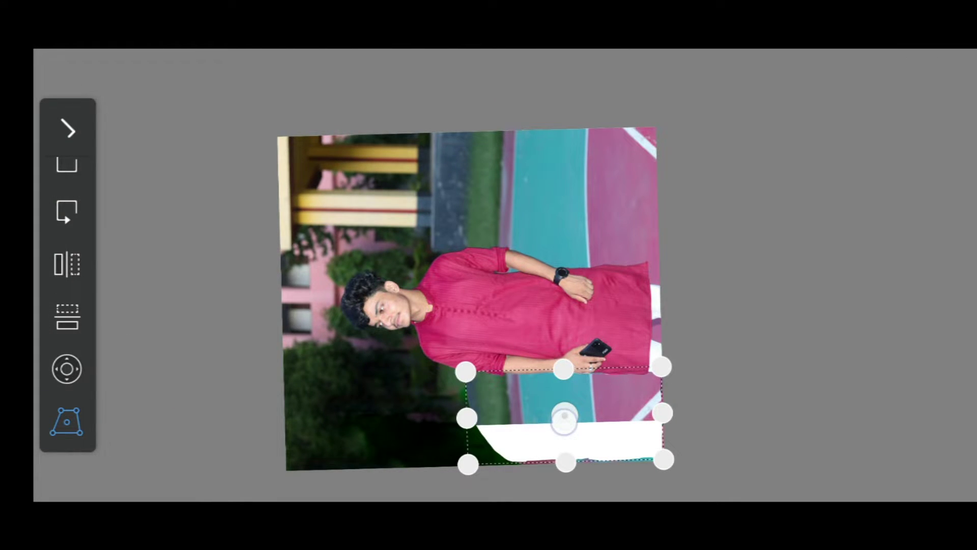
{"action": "left_click_drag", "start_coordinate": [564, 418], "coordinate": [584, 439]}
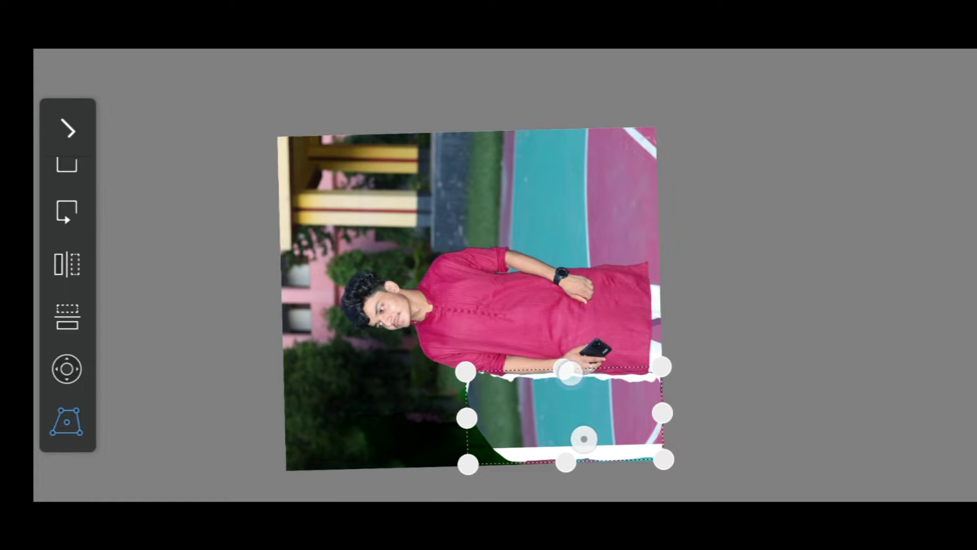
{"action": "left_click_drag", "start_coordinate": [569, 371], "coordinate": [563, 348]}
{"action": "left_click_drag", "start_coordinate": [572, 464], "coordinate": [574, 491]}
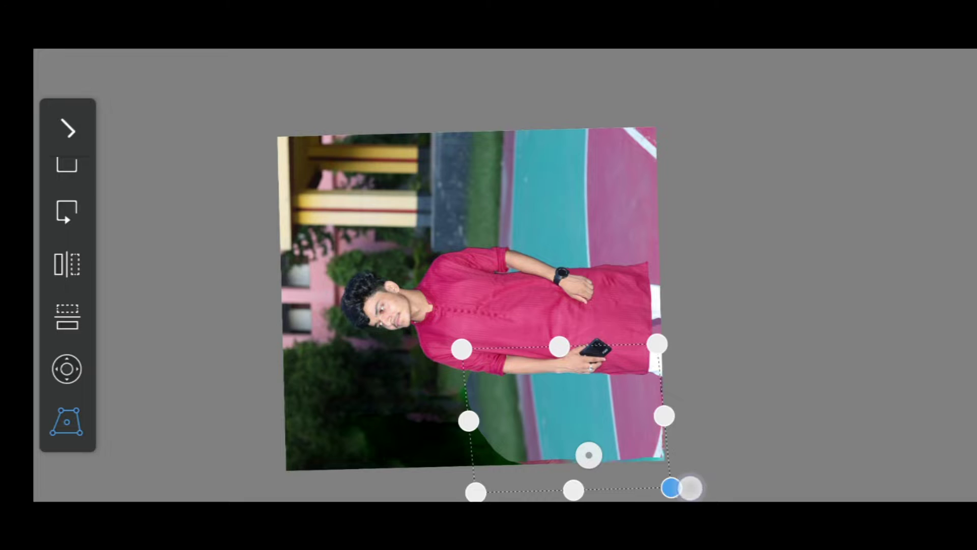
{"action": "mouse_move", "coordinate": [691, 487]}
{"action": "left_mouse_down"}
{"action": "mouse_move", "coordinate": [676, 477]}
{"action": "mouse_move", "coordinate": [693, 488]}
{"action": "left_mouse_up"}
{"action": "left_click_drag", "start_coordinate": [657, 341], "coordinate": [668, 328]}
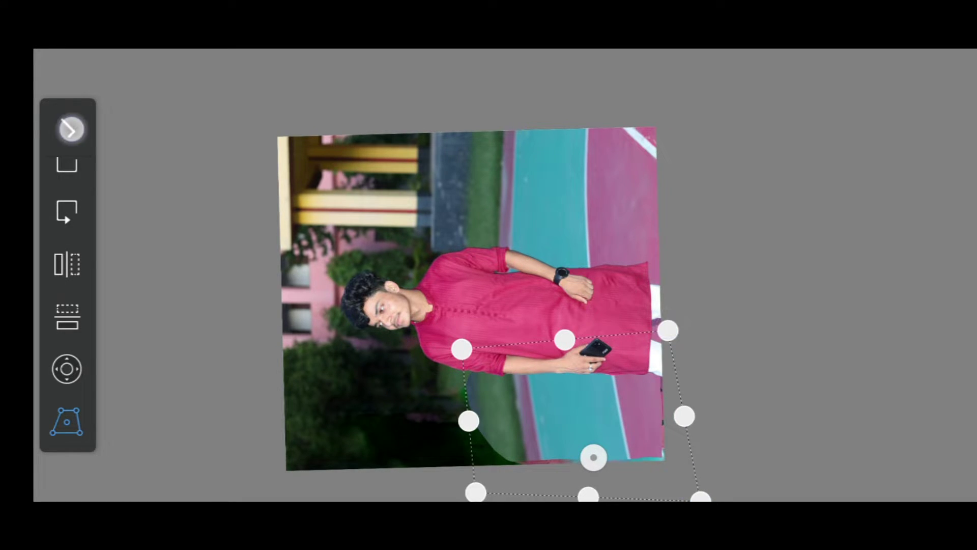
{"action": "left_click", "coordinate": [71, 130]}
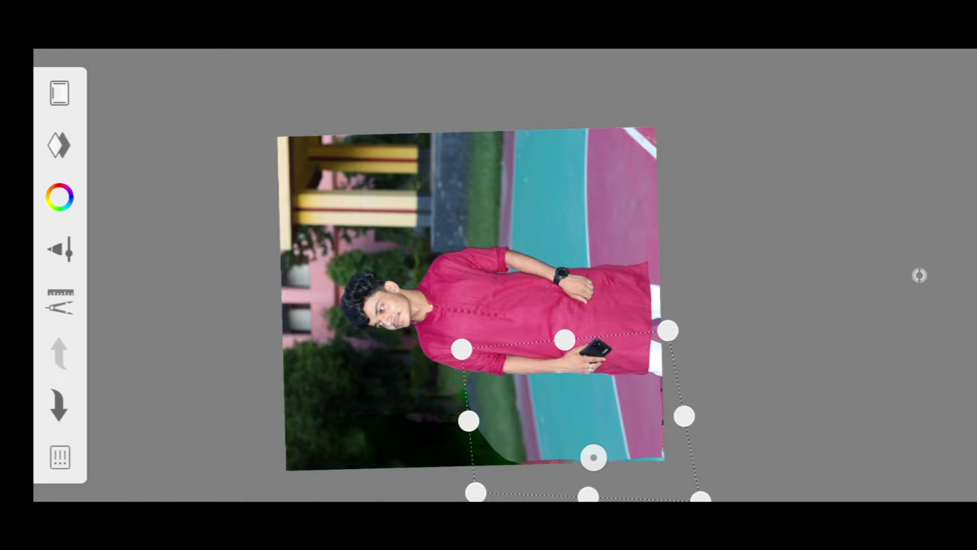
- Apply the photo-copy distortion and delete the orange outline layer
{"action": "left_click", "coordinate": [60, 145]}
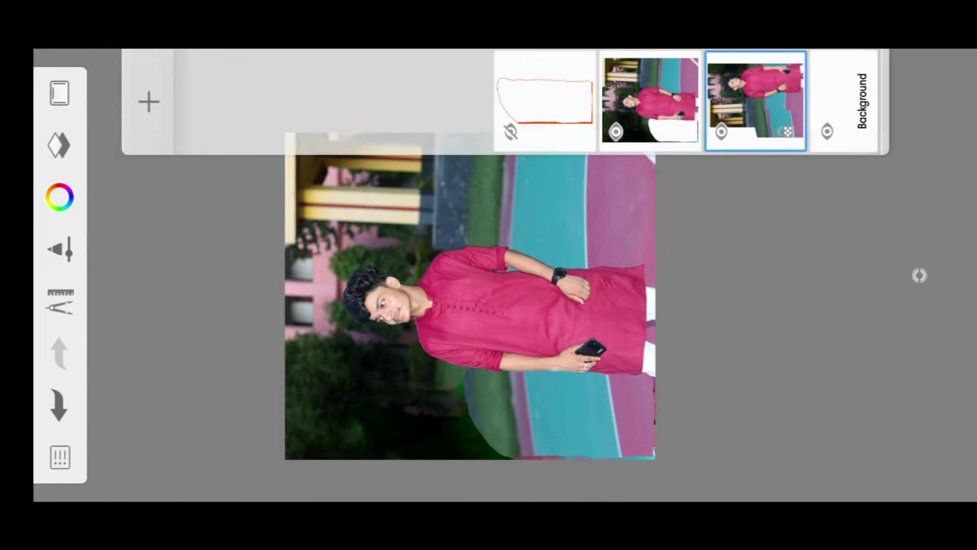
{"action": "left_click", "coordinate": [509, 132]}
{"action": "left_click", "coordinate": [542, 81]}
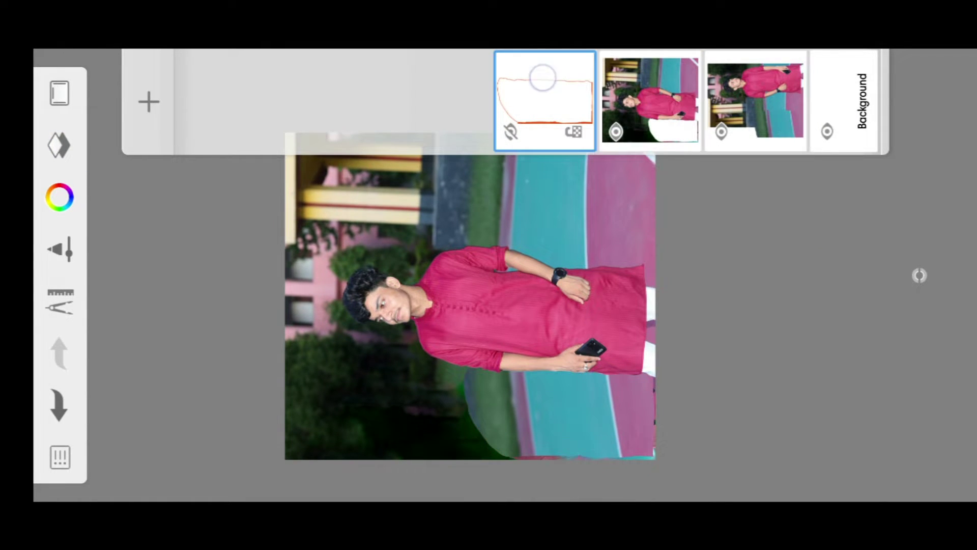
{"action": "left_click", "coordinate": [542, 79]}
{"action": "left_click", "coordinate": [211, 130]}
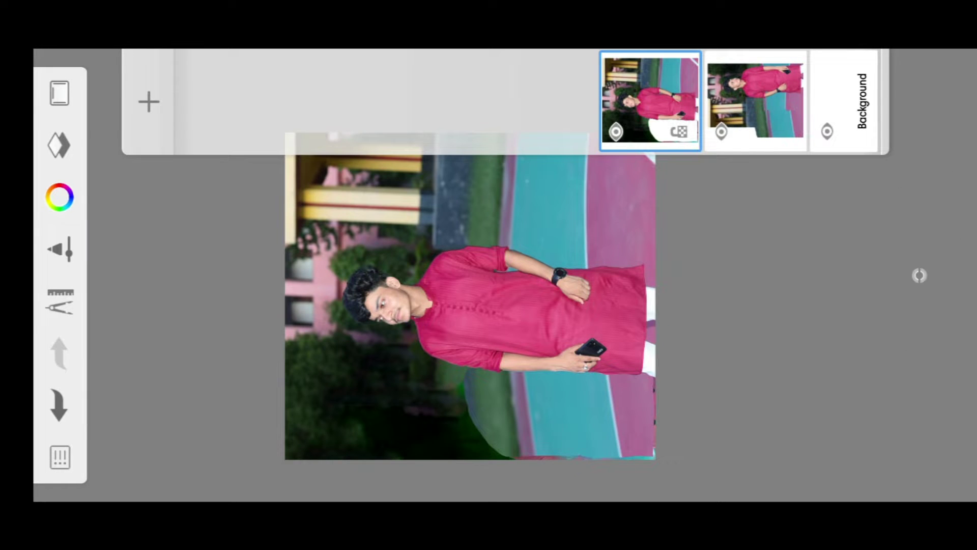
- Choose the Soft Eraser Tapered brush and shrink it to about size 28
{"action": "left_click", "coordinate": [919, 276]}
{"action": "left_click", "coordinate": [919, 159]}
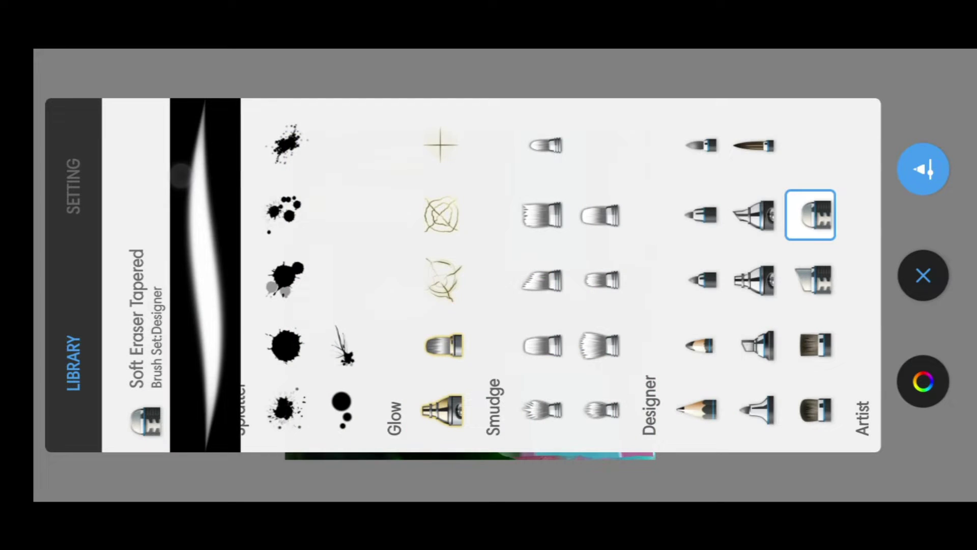
{"action": "left_click", "coordinate": [74, 186]}
{"action": "left_click_drag", "start_coordinate": [424, 124], "coordinate": [497, 352]}
- Go from the current eraser's settings to the full brush library
{"action": "left_click", "coordinate": [923, 276]}
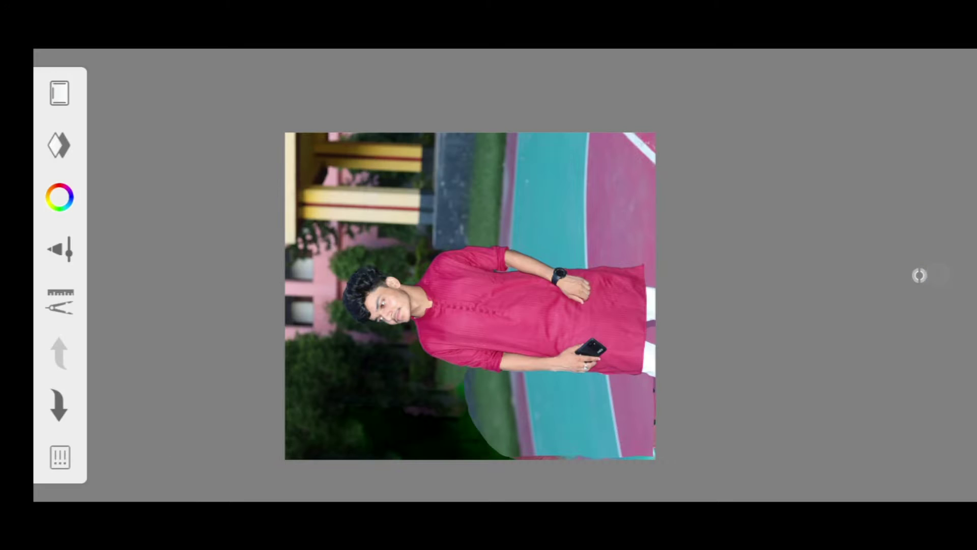
{"action": "scroll", "coordinate": [511, 331], "scroll_direction": "up", "scroll_amount": 3}
{"action": "scroll", "coordinate": [509, 280], "scroll_direction": "up", "scroll_amount": 5}
{"action": "scroll", "coordinate": [552, 285], "scroll_direction": "up", "scroll_amount": 3}
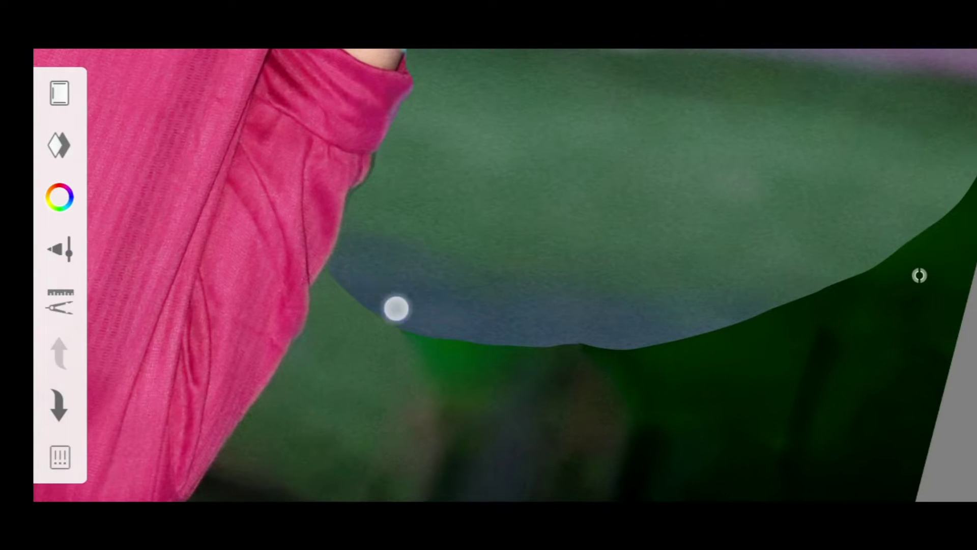
{"action": "left_click", "coordinate": [919, 275]}
{"action": "left_click", "coordinate": [932, 476]}
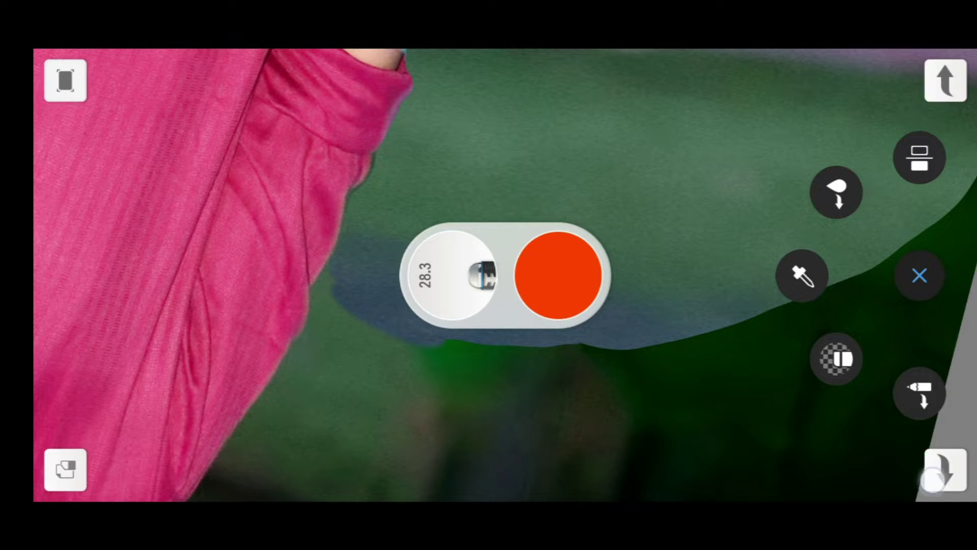
{"action": "left_click", "coordinate": [448, 275]}
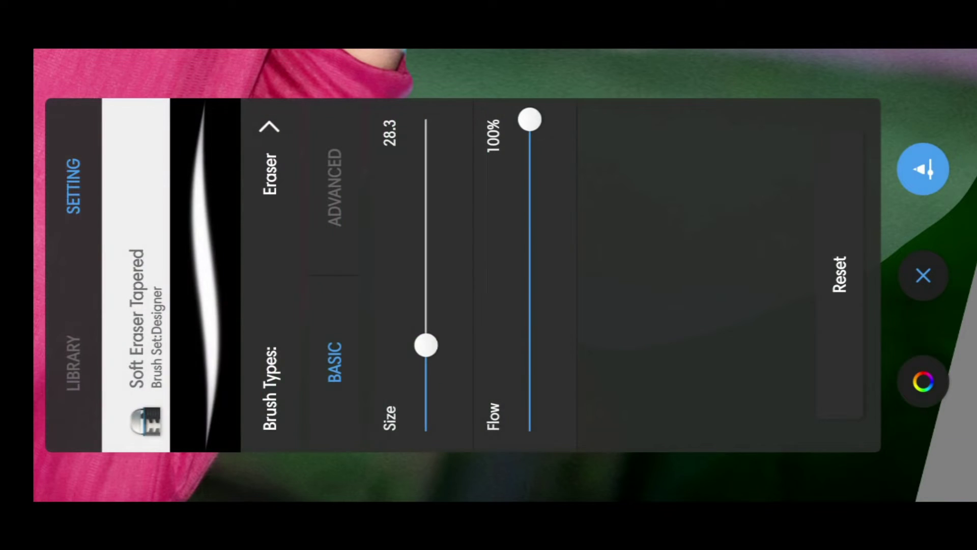
{"action": "left_click", "coordinate": [74, 321]}
- Pick the Soft Eraser brush and lower Amount Erased to 35%
{"action": "scroll", "coordinate": [644, 251], "scroll_direction": "left", "scroll_amount": 10}
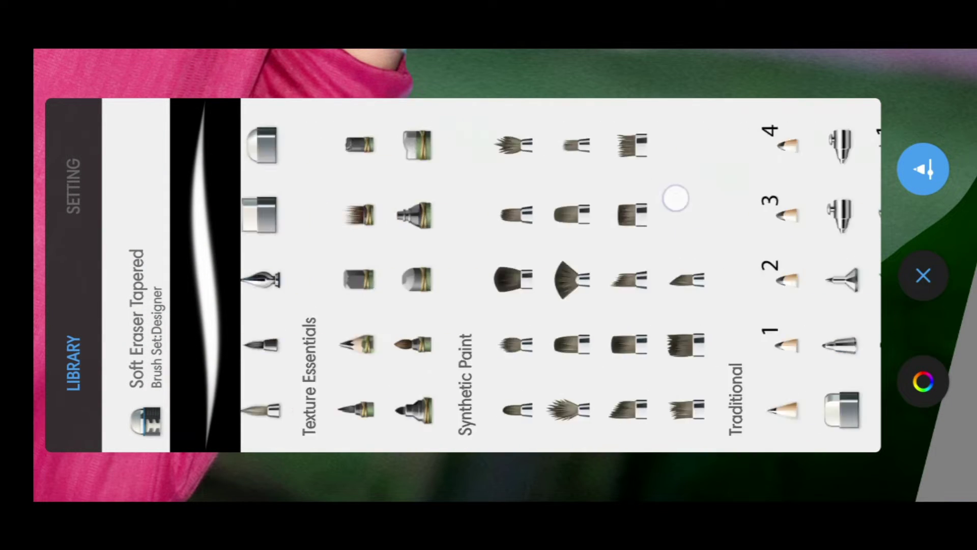
{"action": "left_click", "coordinate": [578, 146]}
{"action": "left_click", "coordinate": [85, 162]}
{"action": "left_click_drag", "start_coordinate": [408, 258], "coordinate": [432, 321]}
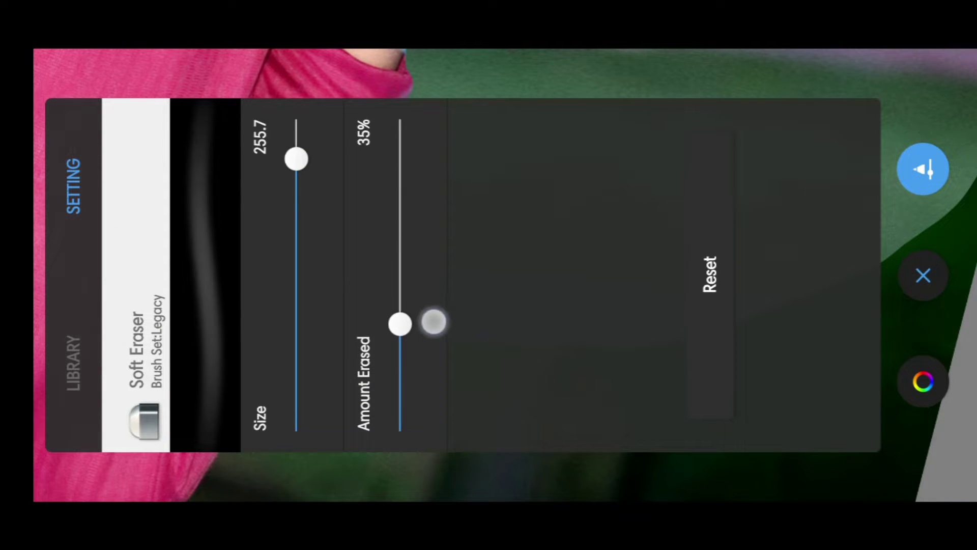
{"action": "left_click", "coordinate": [924, 382]}
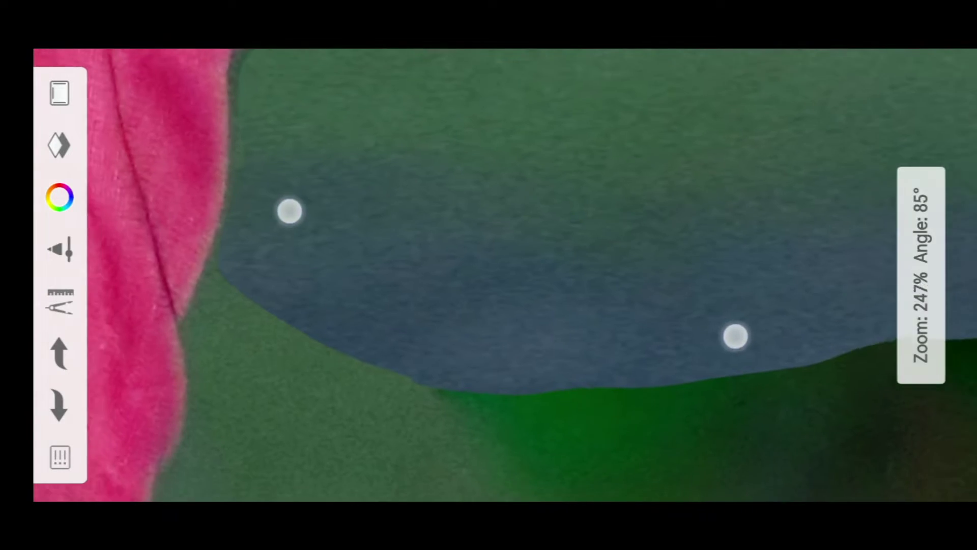
- Dismiss the hidden-layer warning and make the second photo layer active
{"action": "left_click", "coordinate": [406, 334]}
{"action": "left_click", "coordinate": [546, 112]}
{"action": "left_click", "coordinate": [59, 145]}
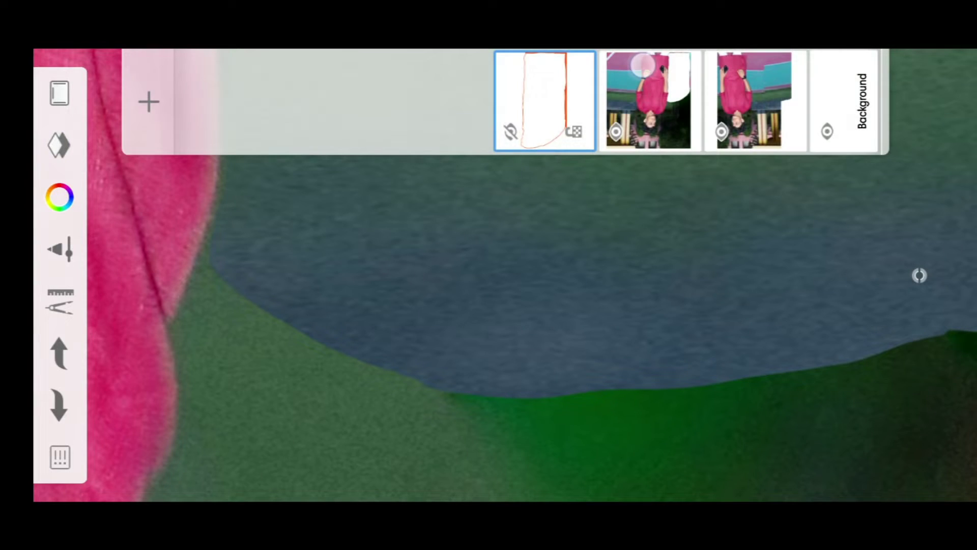
{"action": "left_click", "coordinate": [650, 102]}
{"action": "scroll", "coordinate": [476, 255], "scroll_direction": "up", "scroll_amount": 3}
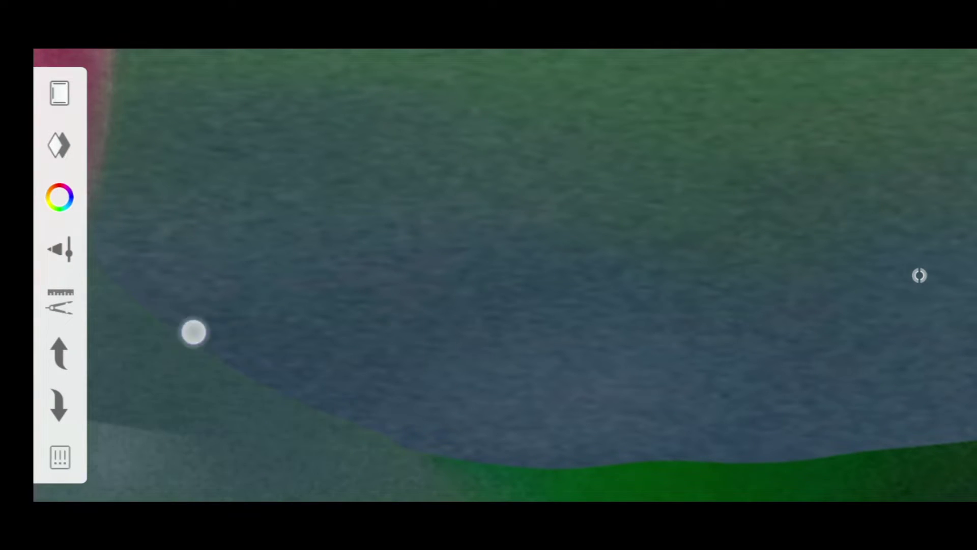
{"action": "scroll", "coordinate": [417, 250], "scroll_direction": "down", "scroll_amount": 3}
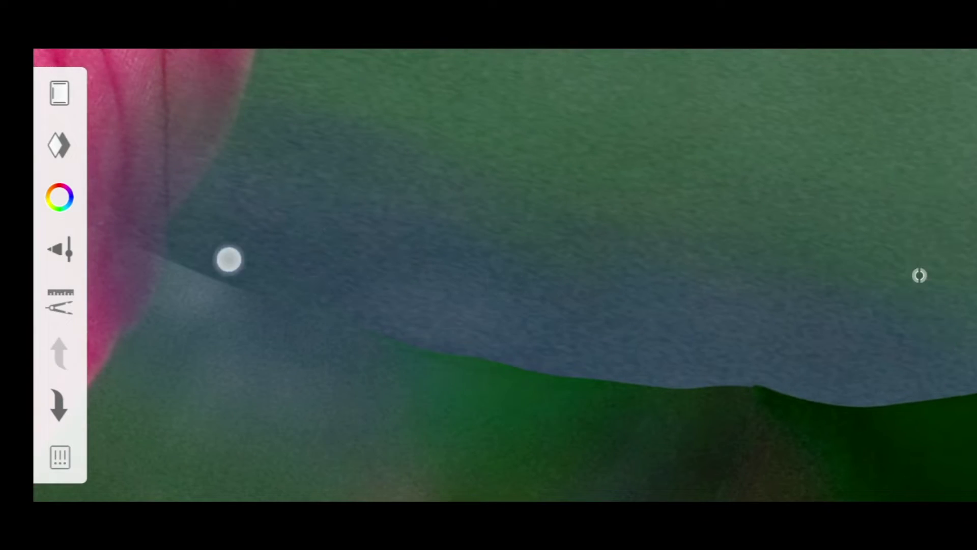
- Bring the Soft Eraser settings back up at size 255.7
{"action": "left_click", "coordinate": [919, 276]}
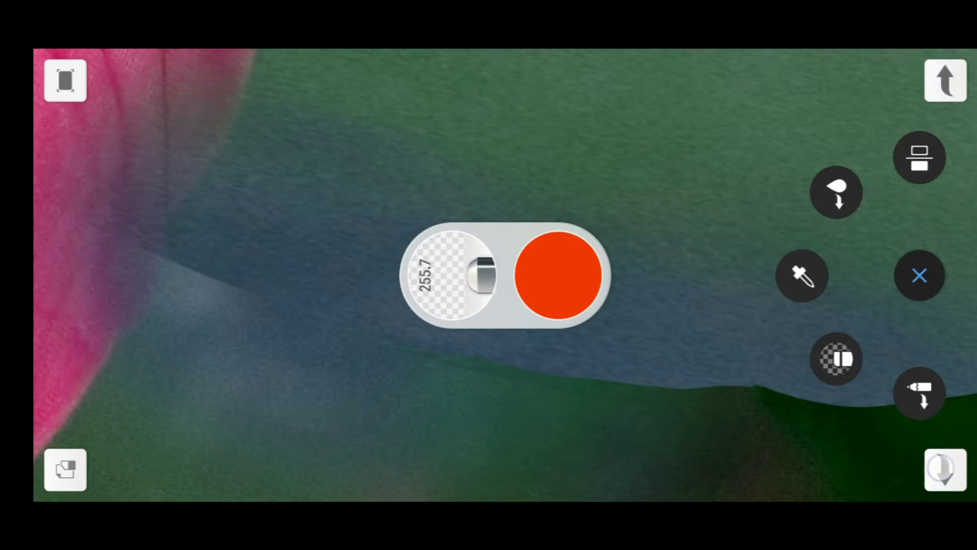
{"action": "left_click", "coordinate": [665, 203]}
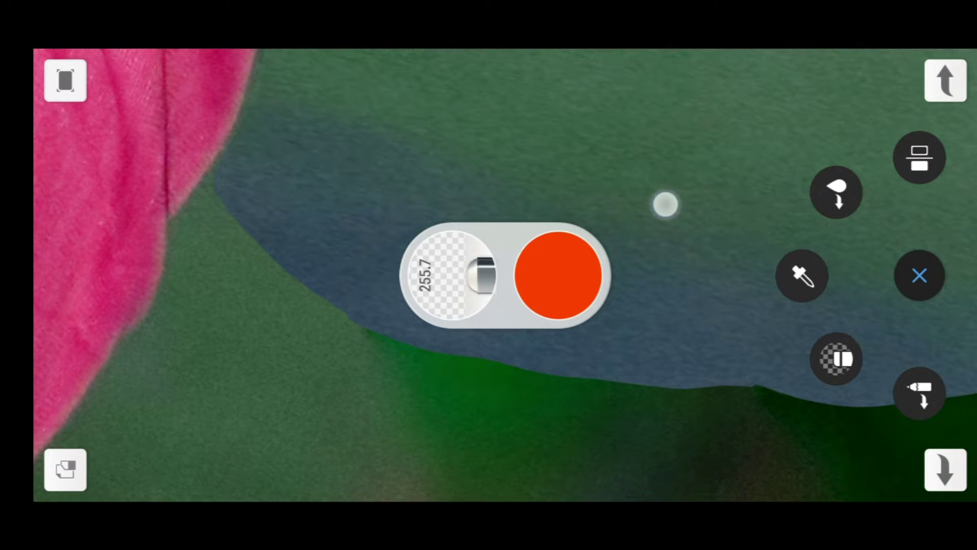
{"action": "scroll", "coordinate": [507, 199], "scroll_direction": "up", "scroll_amount": 5}
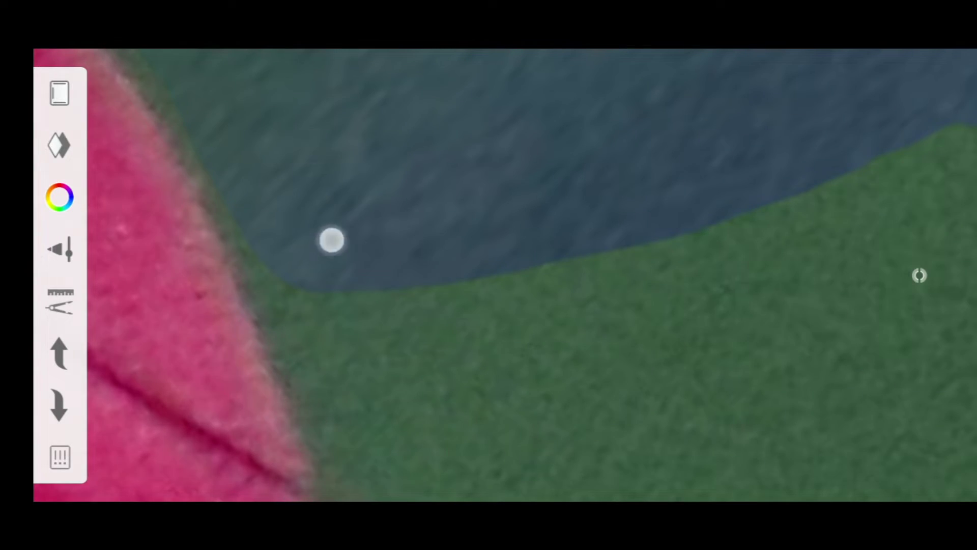
{"action": "left_click", "coordinate": [920, 276]}
{"action": "left_click", "coordinate": [918, 158]}
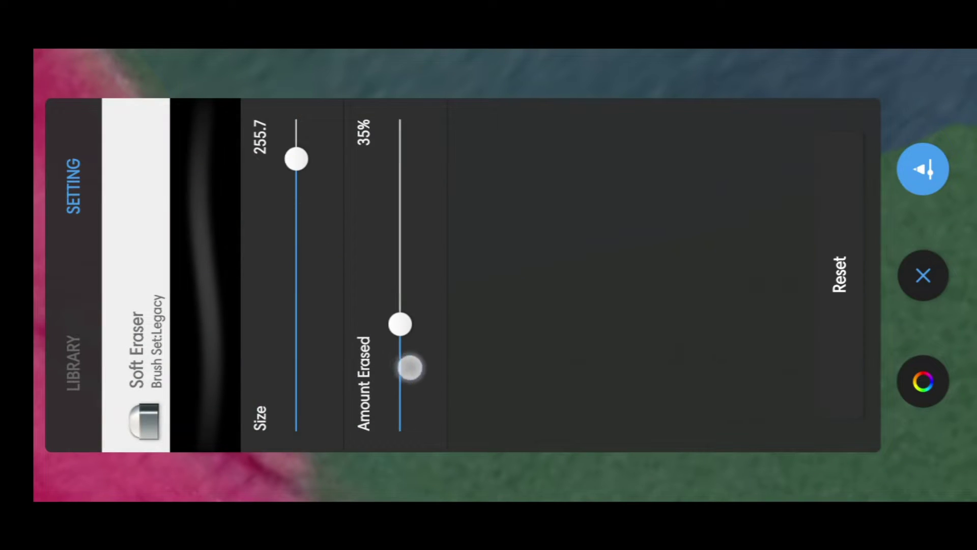
- Set the Soft Eraser to size 36.2 at 63% and erase along the sky edge
{"action": "left_click_drag", "start_coordinate": [297, 159], "coordinate": [296, 375]}
{"action": "left_click", "coordinate": [923, 275]}
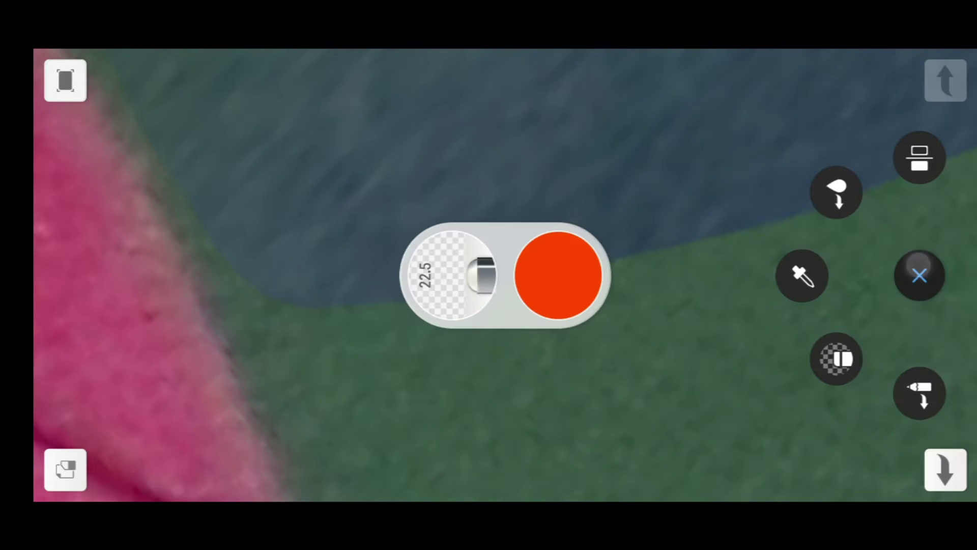
{"action": "left_click", "coordinate": [453, 260]}
{"action": "left_click_drag", "start_coordinate": [411, 256], "coordinate": [399, 233]}
{"action": "left_click_drag", "start_coordinate": [294, 375], "coordinate": [295, 332]}
{"action": "left_click", "coordinate": [923, 275]}
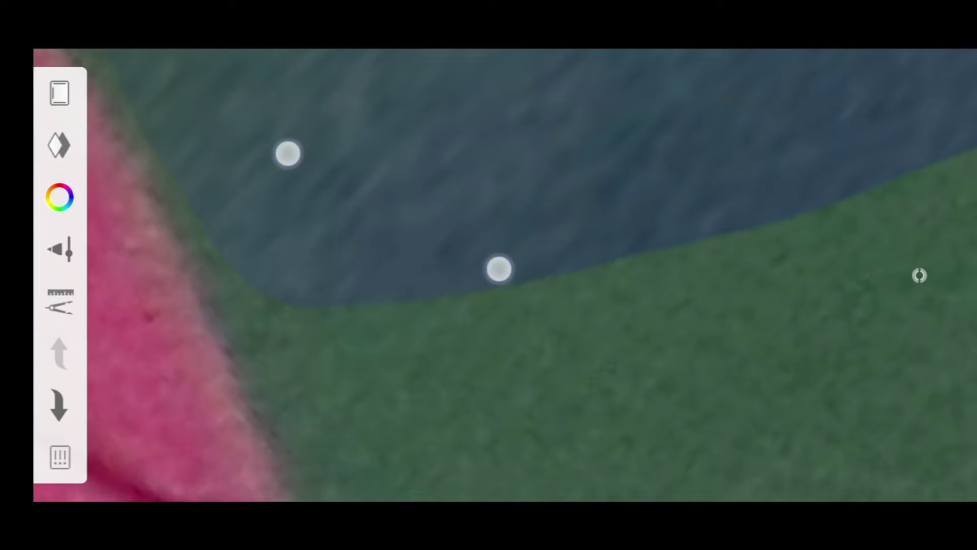
{"action": "mouse_move", "coordinate": [499, 269]}
{"action": "left_mouse_down"}
{"action": "mouse_move", "coordinate": [238, 297]}
{"action": "mouse_move", "coordinate": [306, 288]}
{"action": "left_mouse_up"}
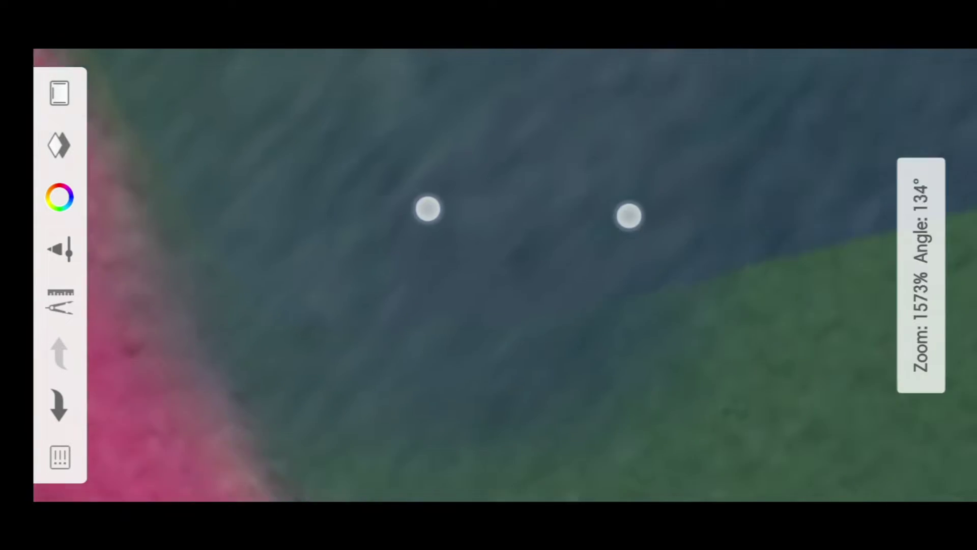
- Level the view and soft-erase along the blue and green boundary
{"action": "left_click_drag", "start_coordinate": [512, 312], "coordinate": [602, 260]}
{"action": "mouse_move", "coordinate": [773, 276]}
{"action": "left_mouse_down"}
{"action": "mouse_move", "coordinate": [628, 292]}
{"action": "mouse_move", "coordinate": [543, 263]}
{"action": "left_mouse_up"}
{"action": "left_click_drag", "start_coordinate": [760, 301], "coordinate": [934, 343]}
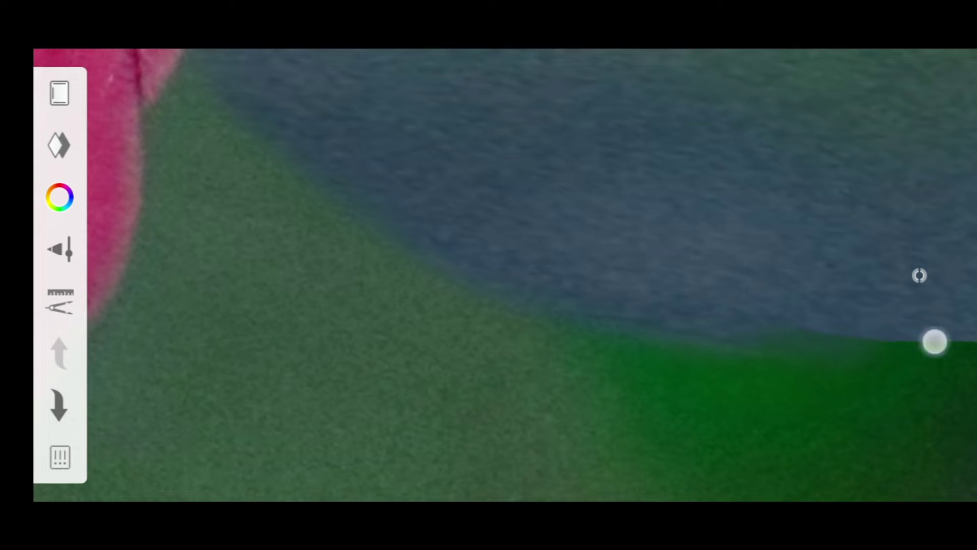
{"action": "key", "text": "ctrl+z"}
{"action": "mouse_move", "coordinate": [811, 326]}
{"action": "left_mouse_down"}
{"action": "mouse_move", "coordinate": [734, 307]}
{"action": "mouse_move", "coordinate": [642, 324]}
{"action": "left_mouse_up"}
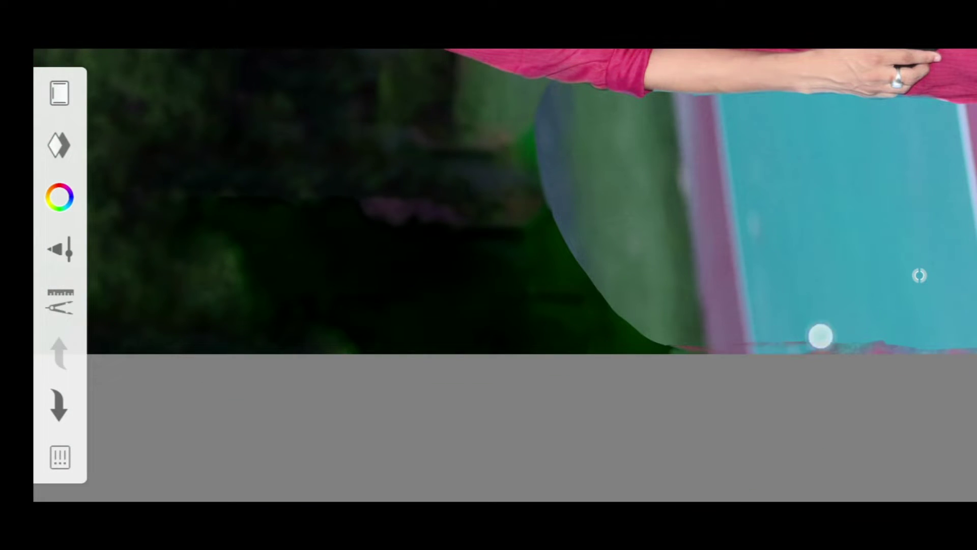
- Set the eraser to size 58 with 29% Amount Erased
{"action": "left_click_drag", "start_coordinate": [950, 358], "coordinate": [442, 197]}
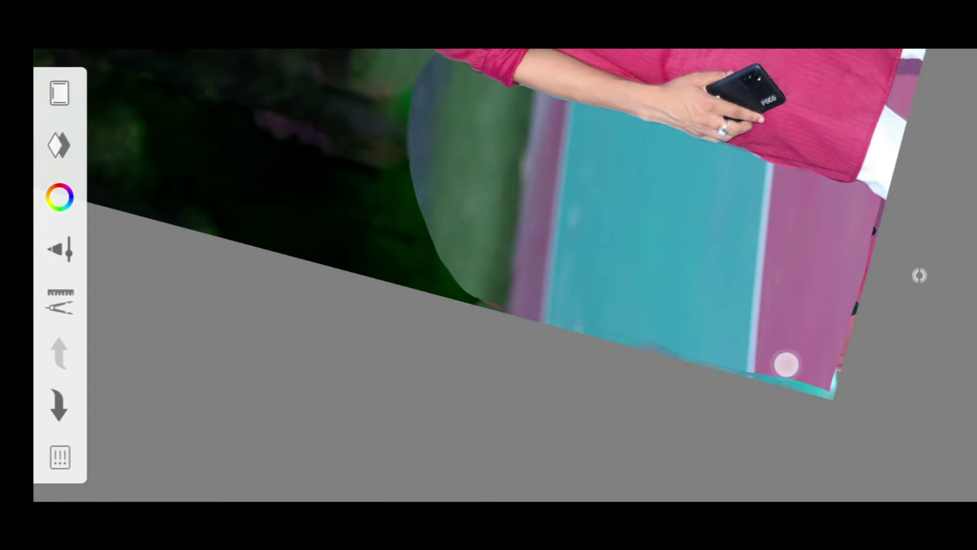
{"action": "left_click_drag", "start_coordinate": [710, 352], "coordinate": [567, 201]}
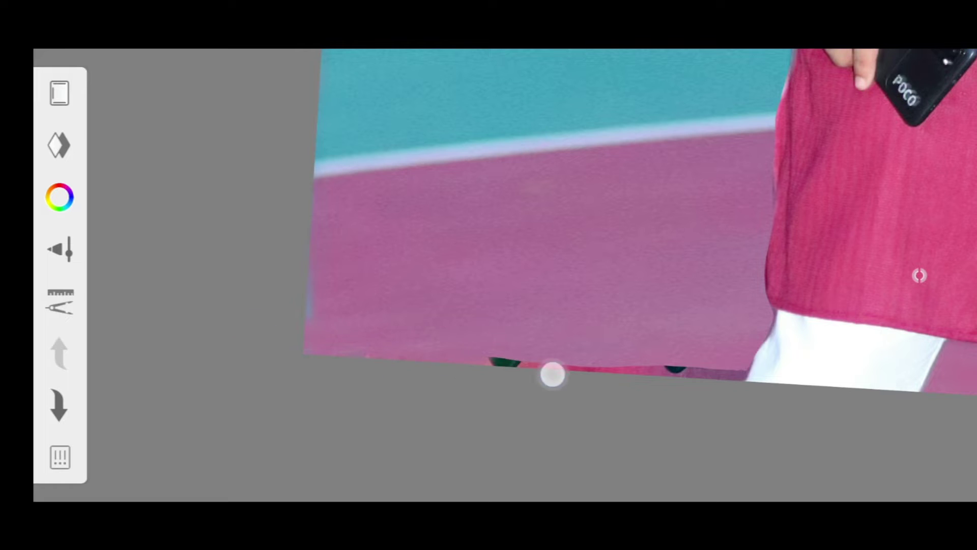
{"action": "left_click_drag", "start_coordinate": [562, 284], "coordinate": [356, 243]}
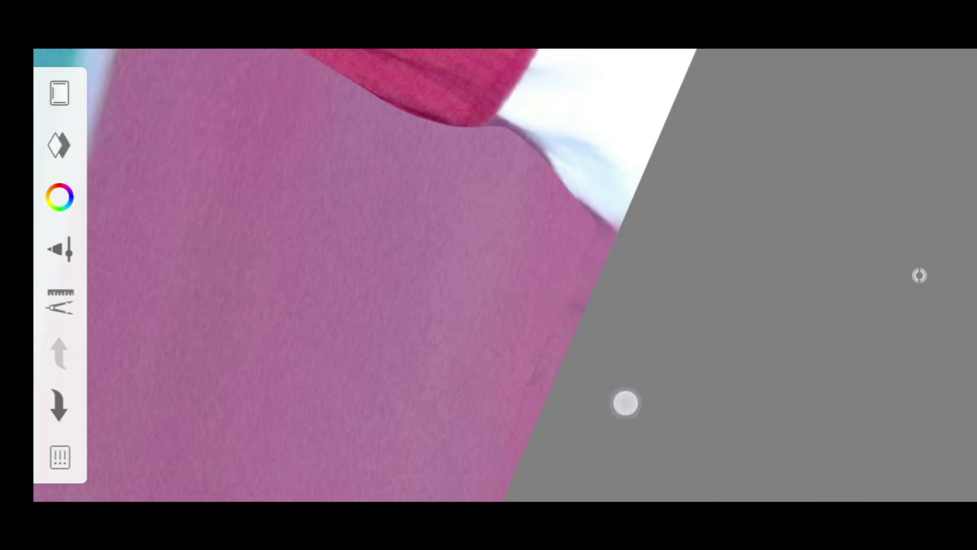
{"action": "mouse_move", "coordinate": [625, 403]}
{"action": "left_mouse_down"}
{"action": "mouse_move", "coordinate": [762, 368]}
{"action": "mouse_move", "coordinate": [749, 356]}
{"action": "left_mouse_up"}
{"action": "left_click", "coordinate": [919, 275]}
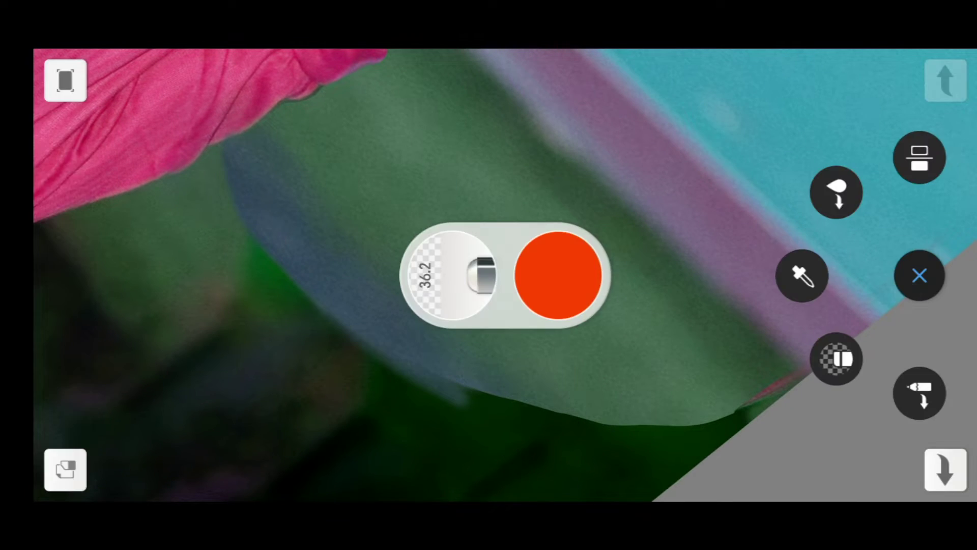
{"action": "left_click", "coordinate": [448, 276]}
{"action": "left_click_drag", "start_coordinate": [297, 340], "coordinate": [297, 275]}
{"action": "left_click_drag", "start_coordinate": [399, 233], "coordinate": [472, 342]}
{"action": "left_click", "coordinate": [919, 275]}
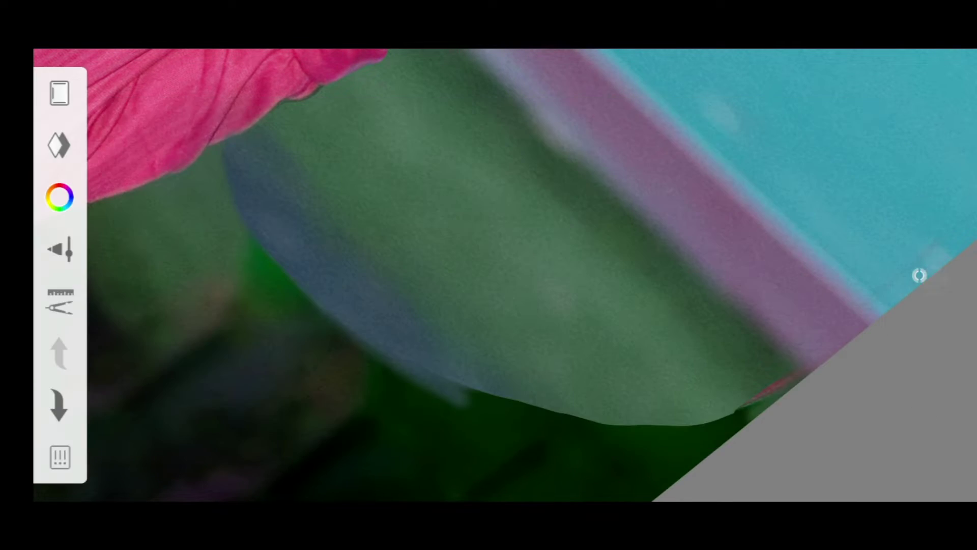
- Soften the dark green leaf edge and the grass area with light erasing
{"action": "mouse_move", "coordinate": [509, 405]}
{"action": "left_mouse_down"}
{"action": "mouse_move", "coordinate": [529, 439]}
{"action": "mouse_move", "coordinate": [280, 329]}
{"action": "left_mouse_up"}
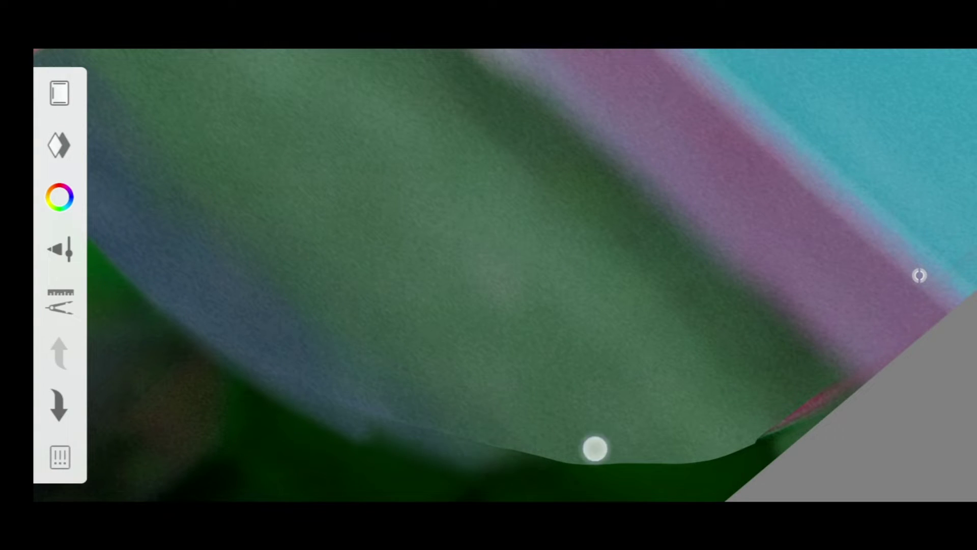
{"action": "left_click_drag", "start_coordinate": [595, 448], "coordinate": [448, 418]}
{"action": "mouse_move", "coordinate": [576, 457]}
{"action": "left_mouse_down"}
{"action": "mouse_move", "coordinate": [748, 465]}
{"action": "mouse_move", "coordinate": [655, 358]}
{"action": "left_mouse_up"}
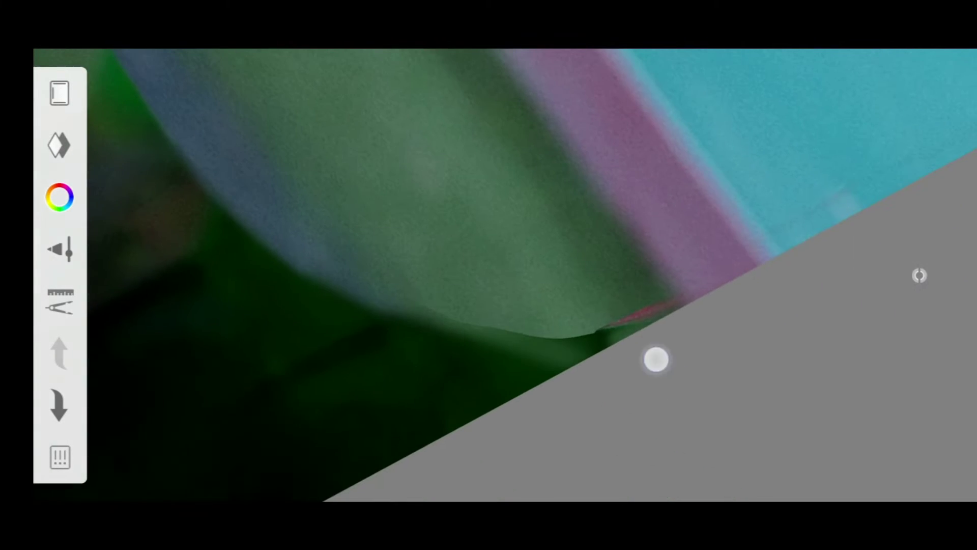
{"action": "left_click_drag", "start_coordinate": [374, 282], "coordinate": [511, 336]}
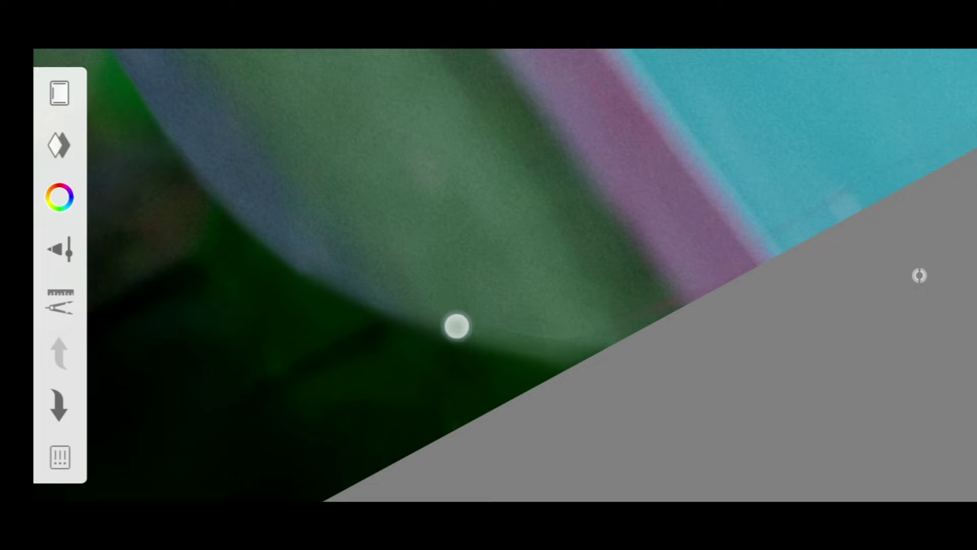
{"action": "scroll", "coordinate": [637, 325], "scroll_direction": "down", "scroll_amount": 5}
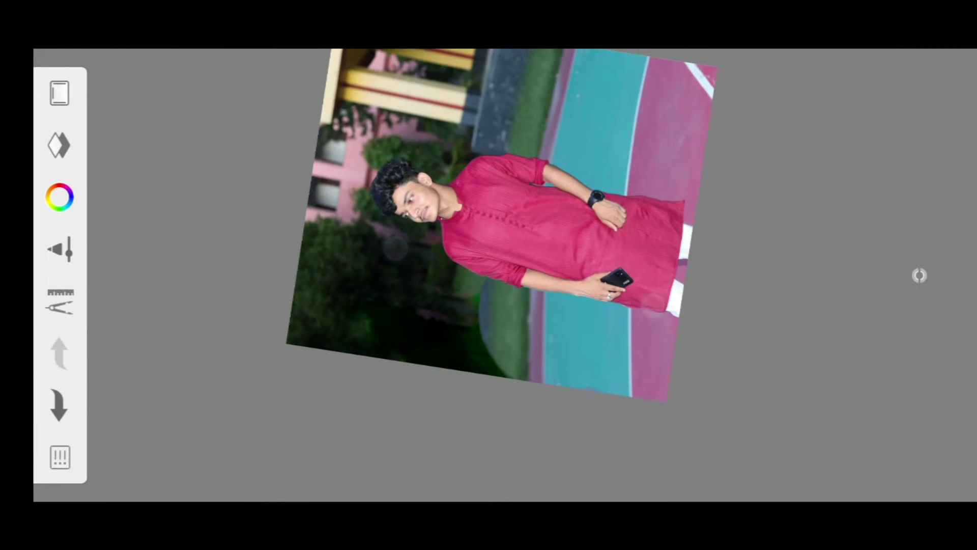
{"action": "scroll", "coordinate": [548, 348], "scroll_direction": "up", "scroll_amount": 5}
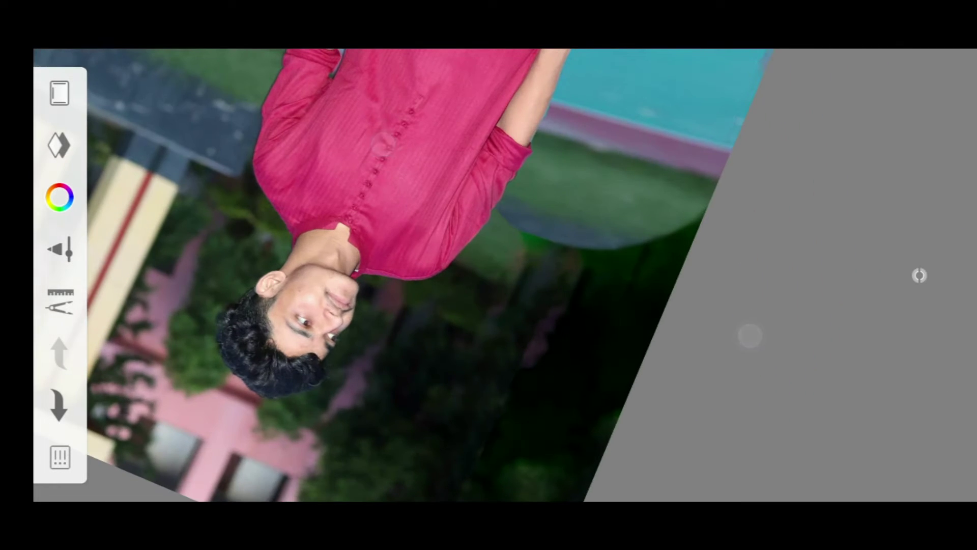
{"action": "left_click_drag", "start_coordinate": [554, 218], "coordinate": [642, 240]}
- Enlarge the eraser to size 391.4 and lighten the grass area
{"action": "left_click", "coordinate": [920, 276]}
{"action": "left_click", "coordinate": [461, 272]}
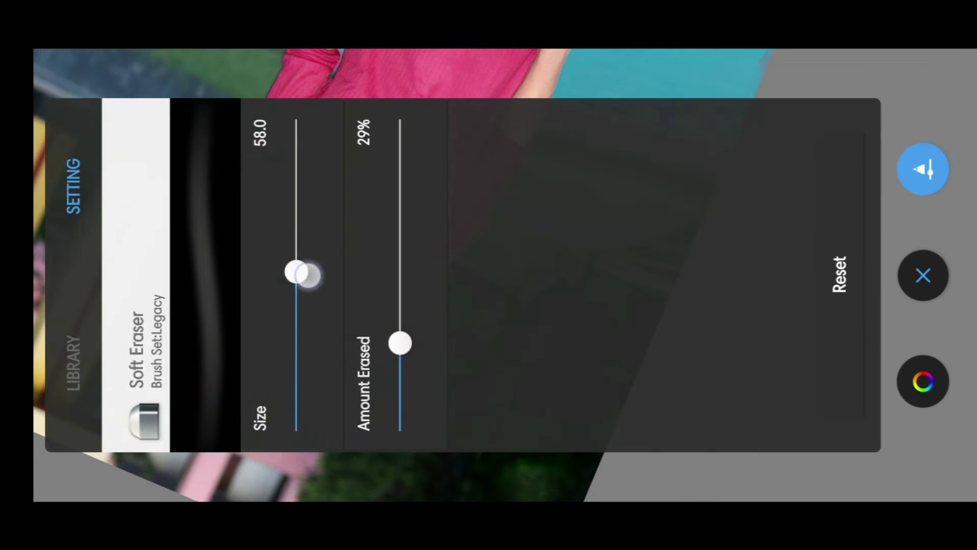
{"action": "left_click_drag", "start_coordinate": [308, 275], "coordinate": [297, 135]}
{"action": "left_click", "coordinate": [923, 273]}
{"action": "mouse_move", "coordinate": [714, 245]}
{"action": "left_mouse_down"}
{"action": "mouse_move", "coordinate": [628, 227]}
{"action": "mouse_move", "coordinate": [695, 203]}
{"action": "left_mouse_up"}
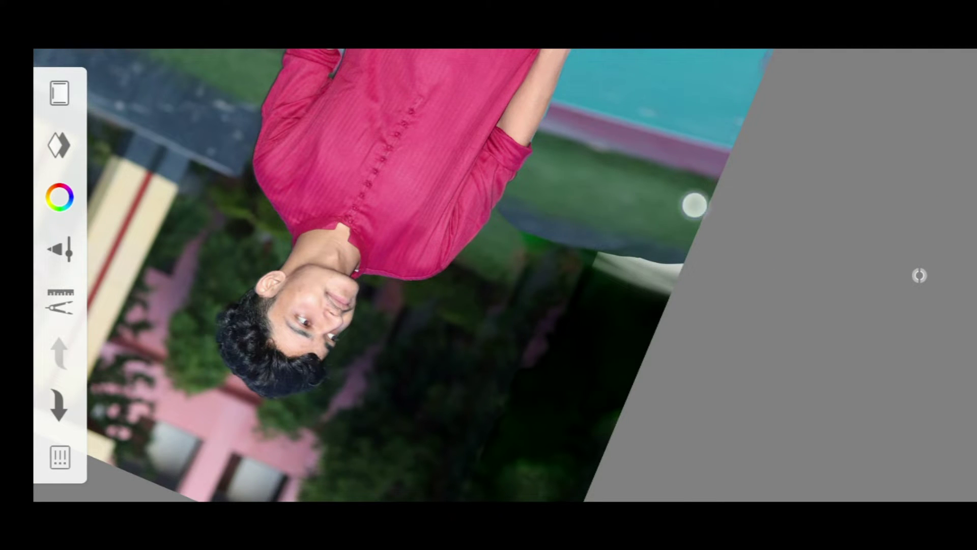
{"action": "left_click", "coordinate": [919, 275]}
{"action": "left_click", "coordinate": [919, 276]}
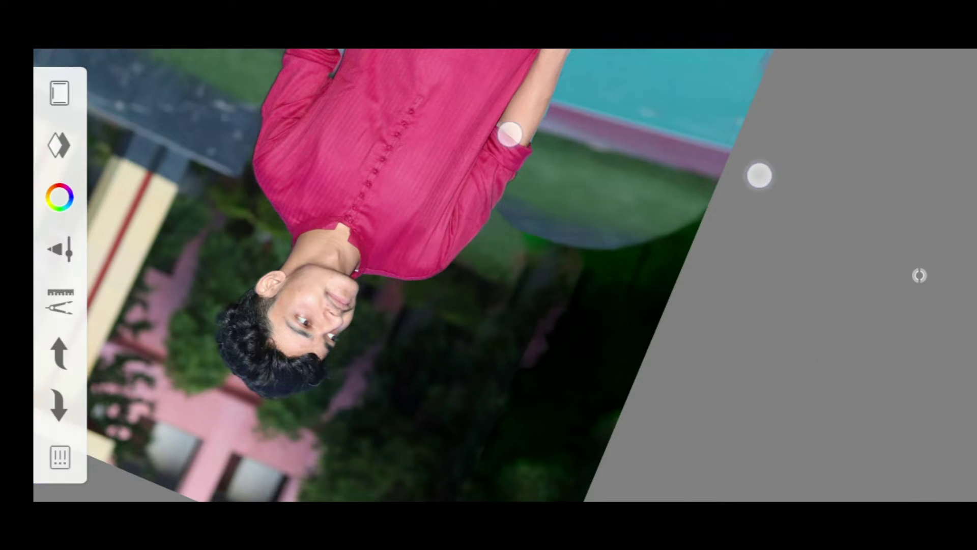
- Soft-erase the dark green grass beside the shirt and view the whole photo
{"action": "left_click_drag", "start_coordinate": [760, 174], "coordinate": [675, 284]}
{"action": "left_click", "coordinate": [919, 275]}
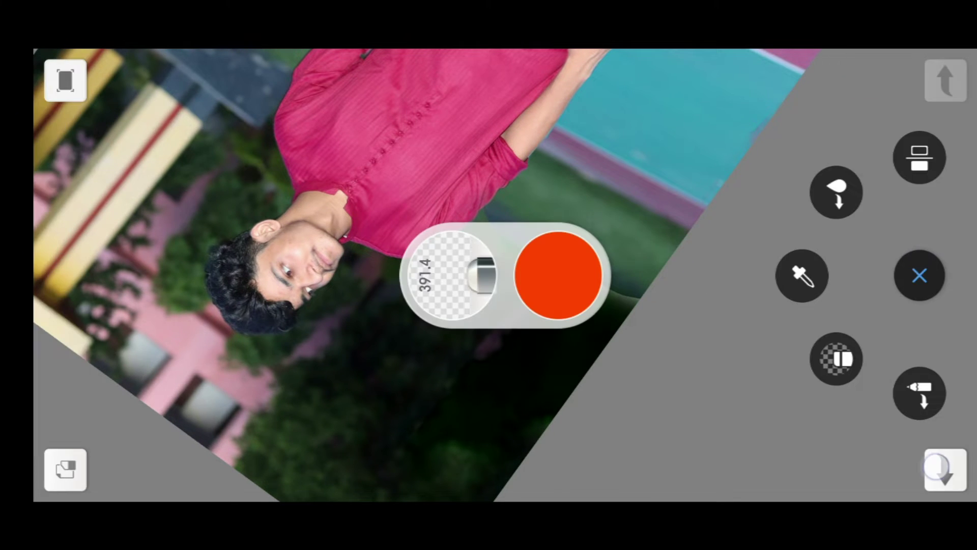
{"action": "left_click", "coordinate": [919, 275]}
{"action": "scroll", "coordinate": [652, 168], "scroll_direction": "up", "scroll_amount": 3}
{"action": "left_click_drag", "start_coordinate": [710, 266], "coordinate": [576, 267]}
{"action": "left_click_drag", "start_coordinate": [485, 248], "coordinate": [536, 253]}
{"action": "left_click", "coordinate": [920, 276]}
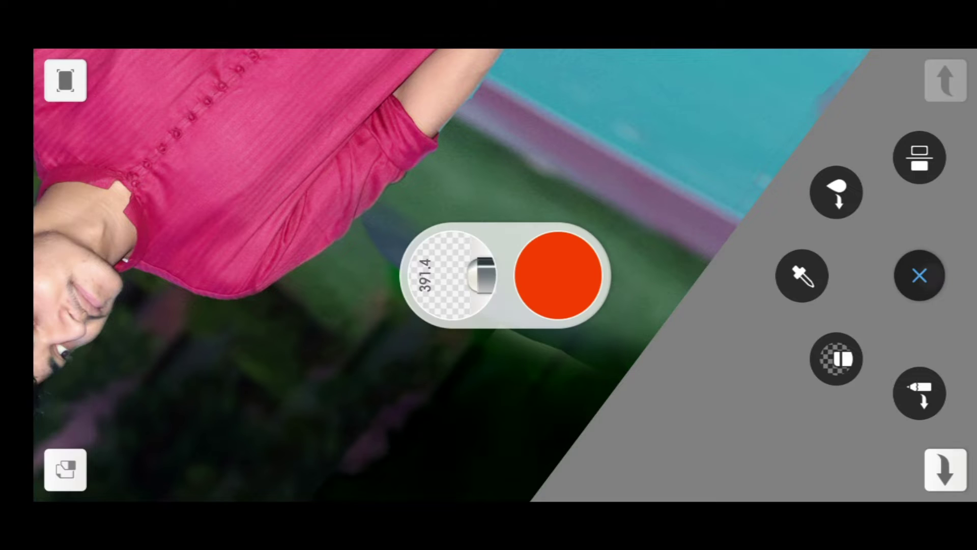
{"action": "left_click", "coordinate": [785, 249]}
{"action": "left_click_drag", "start_coordinate": [638, 263], "coordinate": [542, 241]}
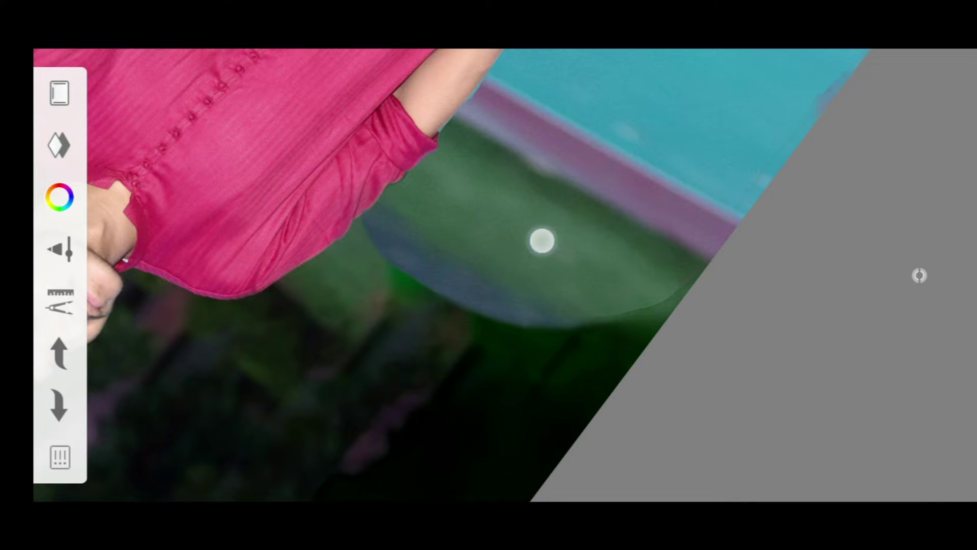
{"action": "left_click_drag", "start_coordinate": [442, 258], "coordinate": [443, 205]}
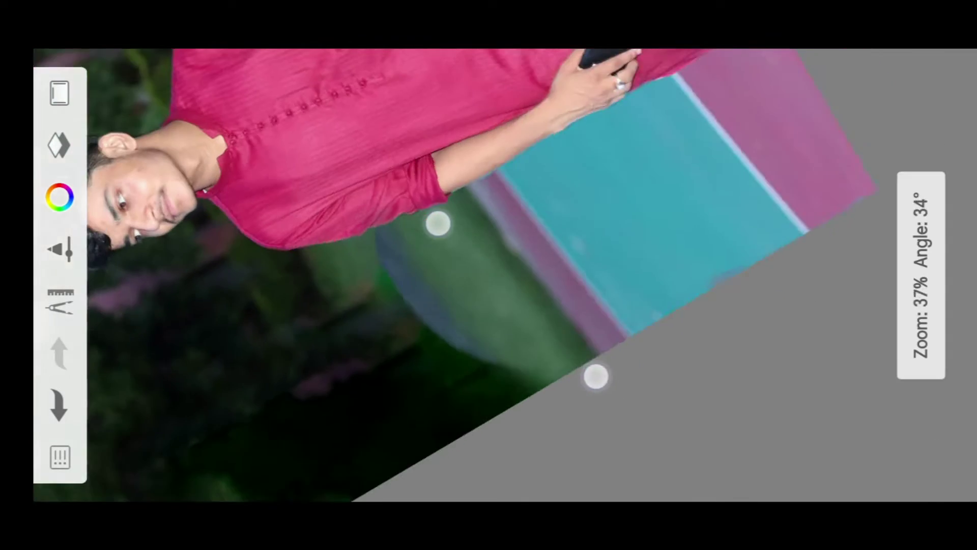
{"action": "left_click", "coordinate": [59, 145]}
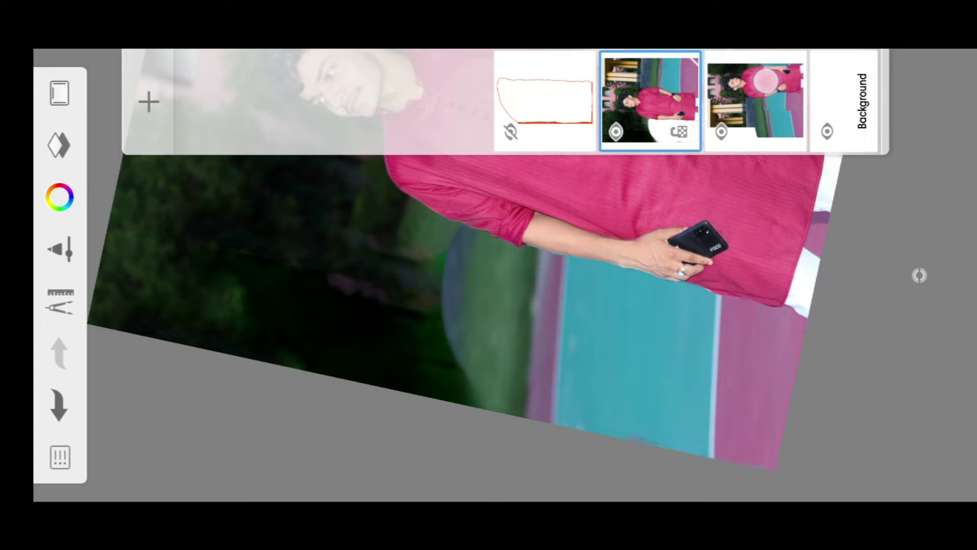
- Select the sketch layer and briefly enter and leave transform mode
{"action": "left_click", "coordinate": [756, 99]}
{"action": "left_click", "coordinate": [55, 298]}
{"action": "left_click", "coordinate": [60, 457]}
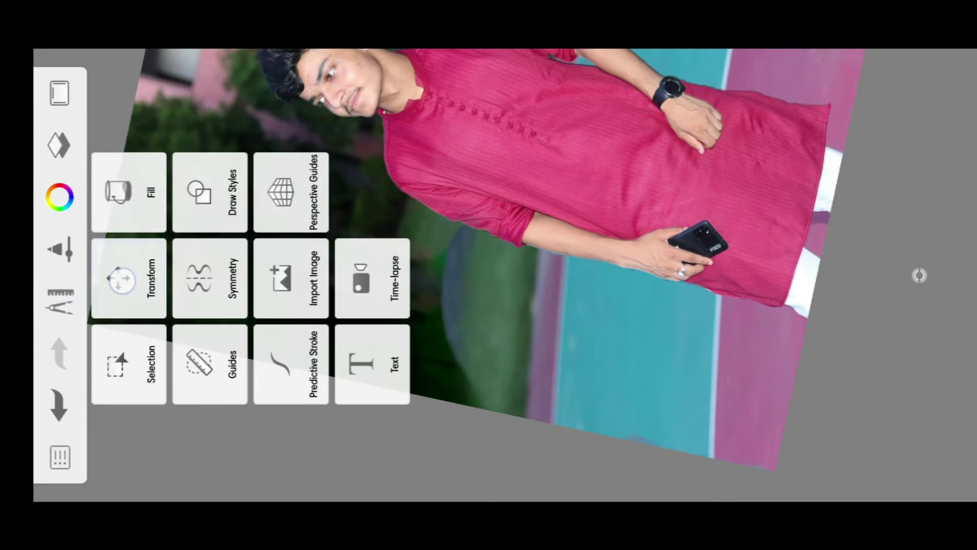
{"action": "left_click", "coordinate": [122, 279]}
{"action": "left_click", "coordinate": [64, 127]}
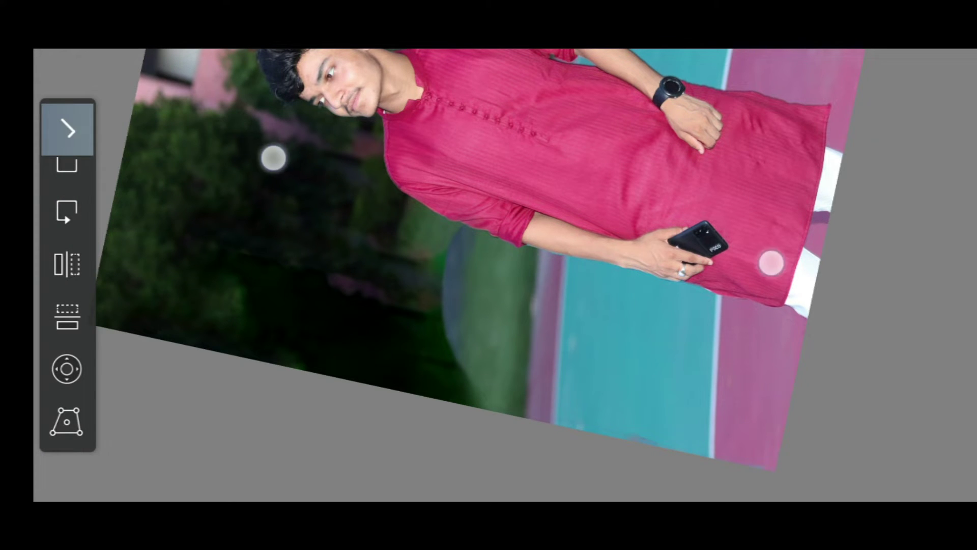
{"action": "left_click_drag", "start_coordinate": [274, 159], "coordinate": [295, 313]}
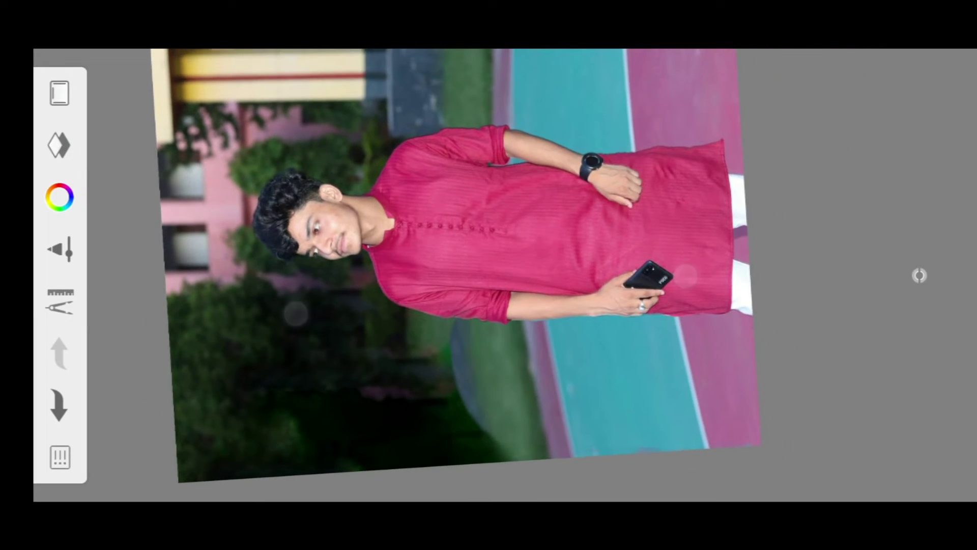
- Delete the sketch layer from the layer stack
{"action": "left_click", "coordinate": [60, 93]}
{"action": "left_click", "coordinate": [535, 94]}
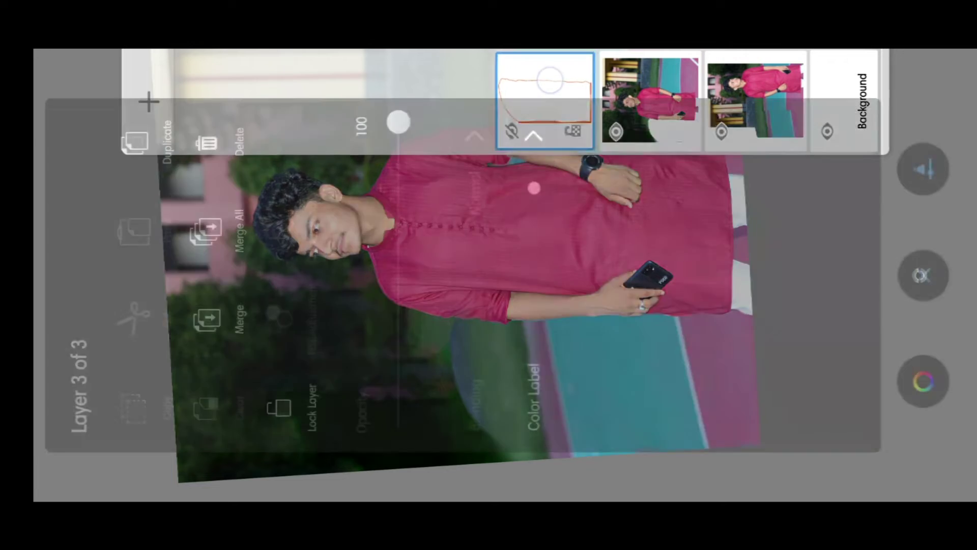
{"action": "left_click", "coordinate": [135, 135]}
{"action": "left_click", "coordinate": [616, 132]}
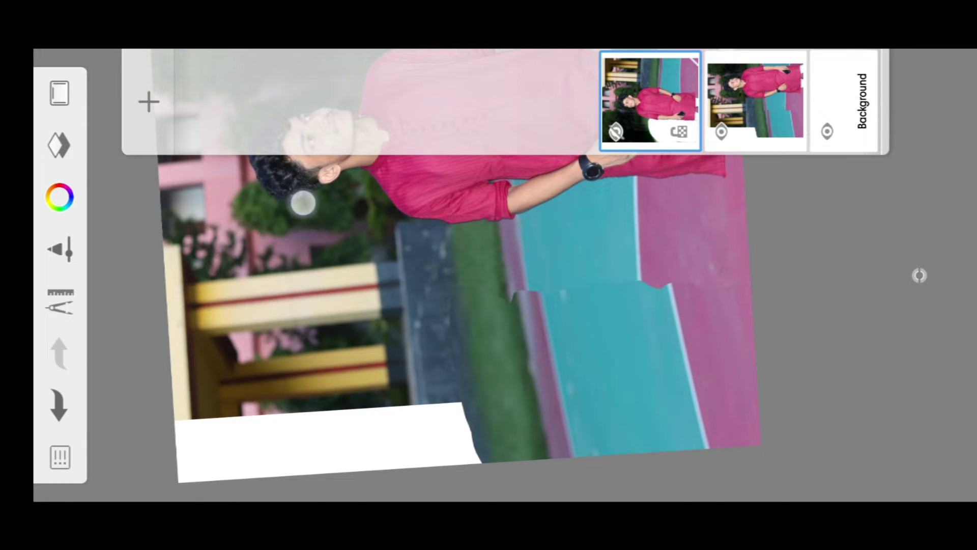
{"action": "mouse_move", "coordinate": [920, 276]}
{"action": "left_mouse_down"}
{"action": "mouse_move", "coordinate": [739, 242]}
{"action": "mouse_move", "coordinate": [718, 247]}
{"action": "left_mouse_up"}
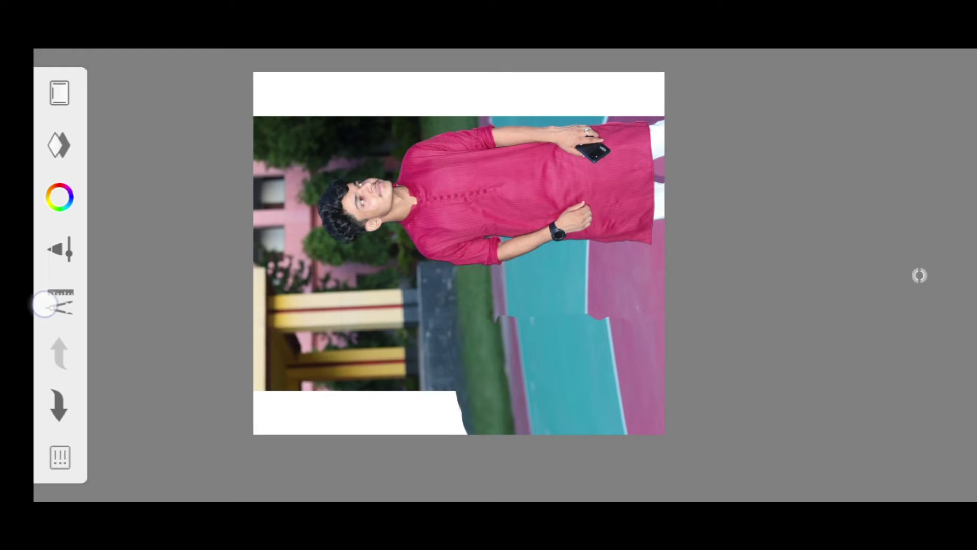
- Attempt to transform the hidden top layer and dismiss the hidden-layer warning
{"action": "left_click", "coordinate": [45, 305]}
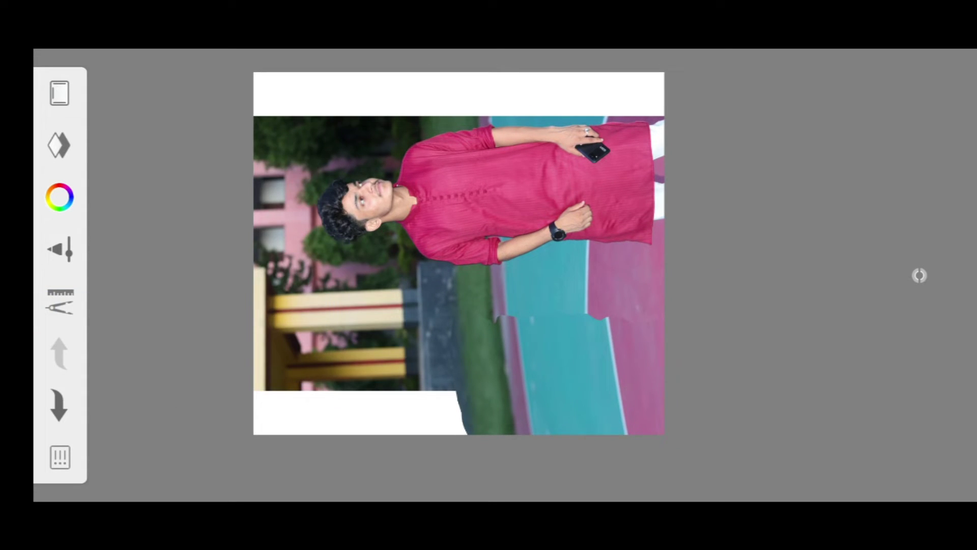
{"action": "left_click", "coordinate": [60, 302]}
{"action": "left_click", "coordinate": [127, 300]}
{"action": "left_click_drag", "start_coordinate": [605, 242], "coordinate": [602, 322]}
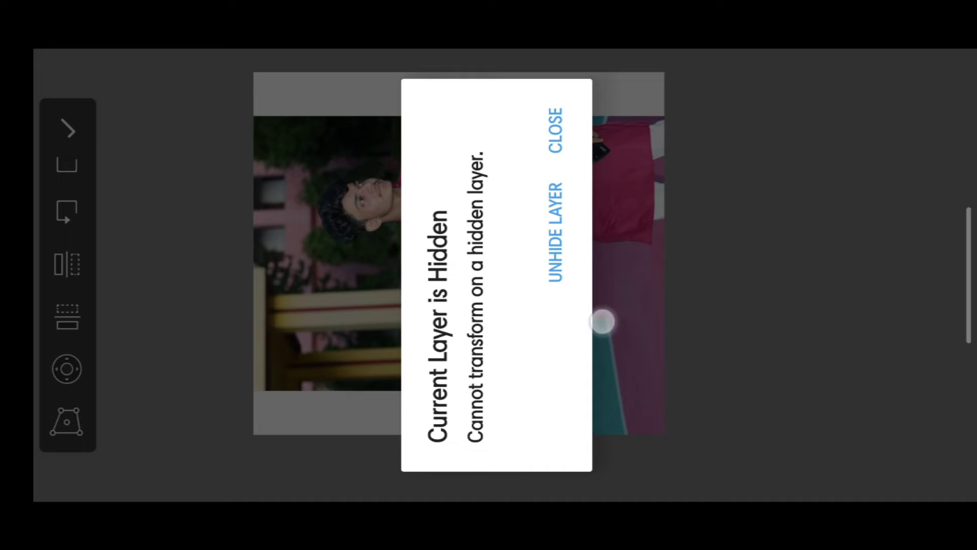
{"action": "left_click", "coordinate": [559, 107]}
{"action": "left_click", "coordinate": [920, 276]}
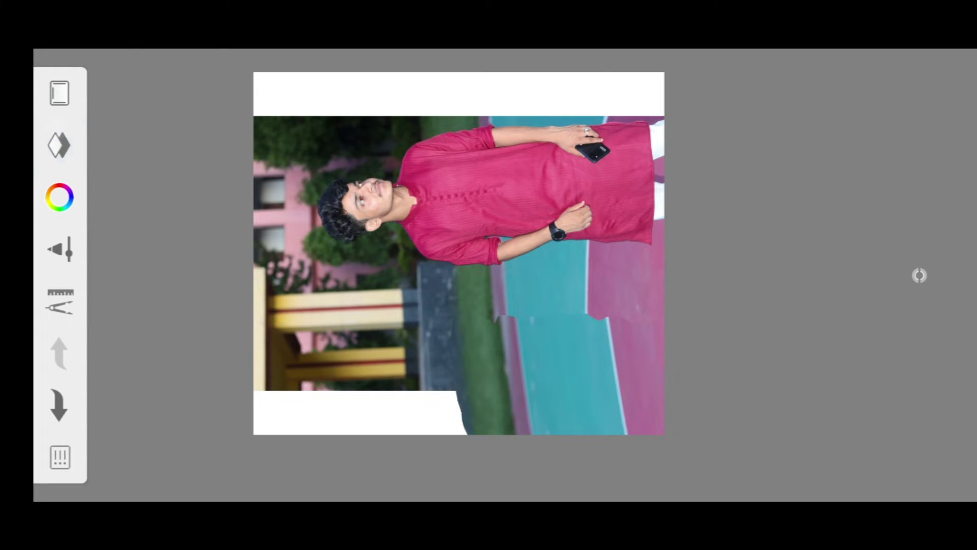
{"action": "left_click", "coordinate": [59, 93]}
- Distort the lower photo layer so its corner reaches the canvas's left edge
{"action": "left_click", "coordinate": [755, 100]}
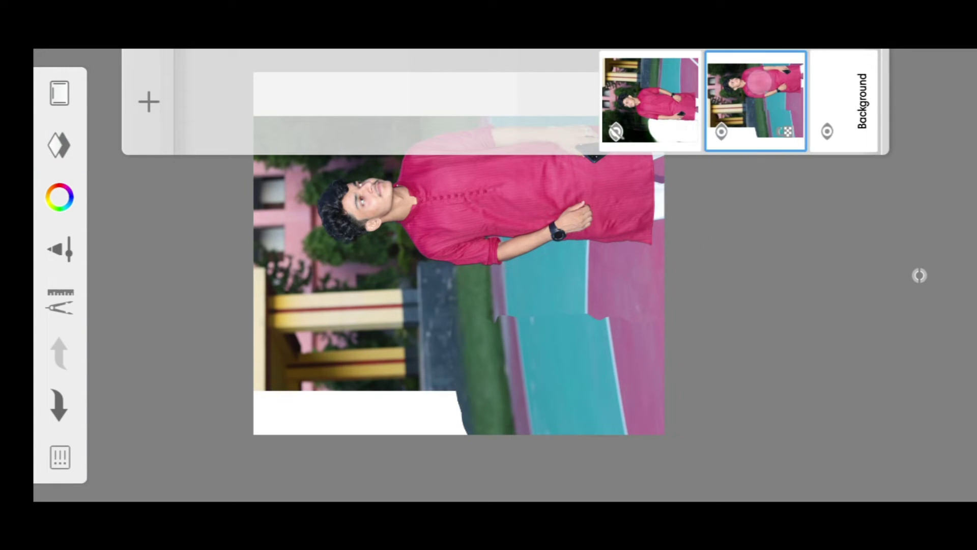
{"action": "left_click", "coordinate": [61, 293]}
{"action": "left_click", "coordinate": [122, 279]}
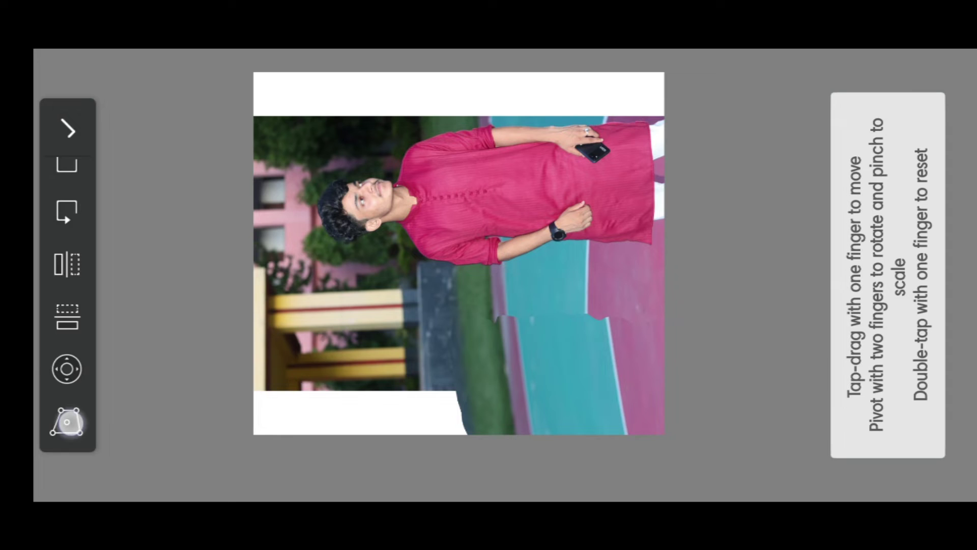
{"action": "left_click", "coordinate": [67, 421]}
{"action": "mouse_move", "coordinate": [461, 194]}
{"action": "left_mouse_down"}
{"action": "mouse_move", "coordinate": [449, 319]}
{"action": "mouse_move", "coordinate": [465, 314]}
{"action": "mouse_move", "coordinate": [476, 192]}
{"action": "mouse_move", "coordinate": [458, 179]}
{"action": "mouse_move", "coordinate": [462, 203]}
{"action": "mouse_move", "coordinate": [465, 188]}
{"action": "mouse_move", "coordinate": [475, 194]}
{"action": "mouse_move", "coordinate": [459, 184]}
{"action": "mouse_move", "coordinate": [465, 192]}
{"action": "left_mouse_up"}
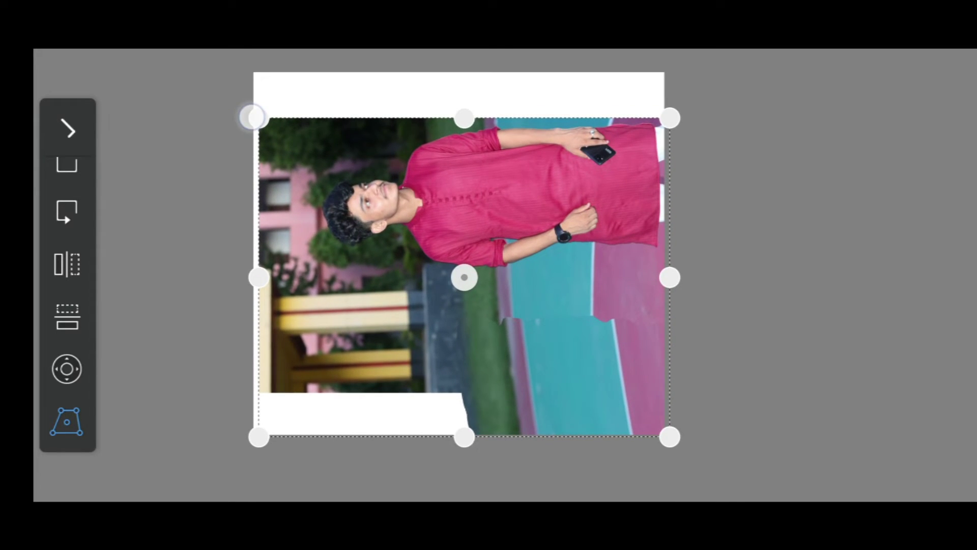
{"action": "left_click_drag", "start_coordinate": [252, 117], "coordinate": [249, 113]}
{"action": "left_click", "coordinate": [54, 110]}
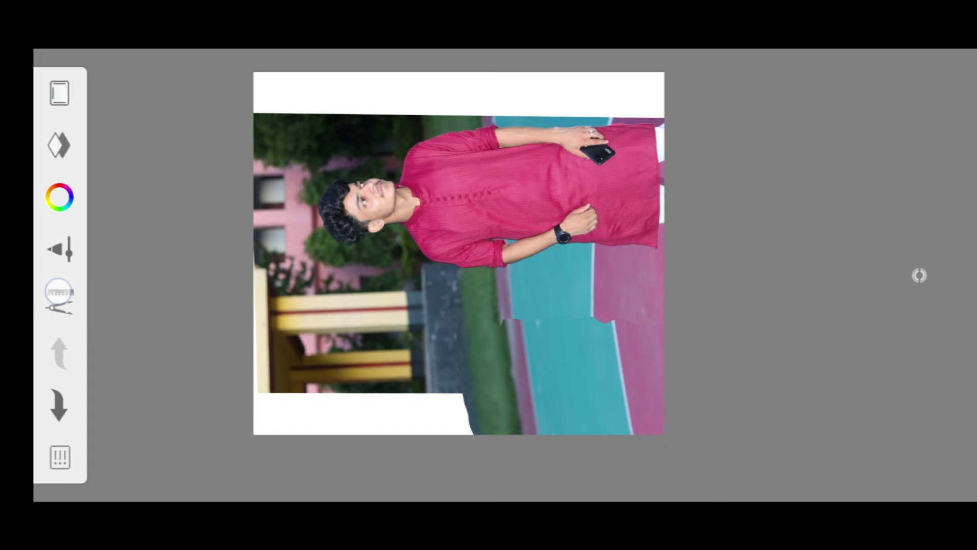
{"action": "left_click", "coordinate": [59, 291]}
- Make the top photo layer visible again
{"action": "left_click", "coordinate": [59, 145]}
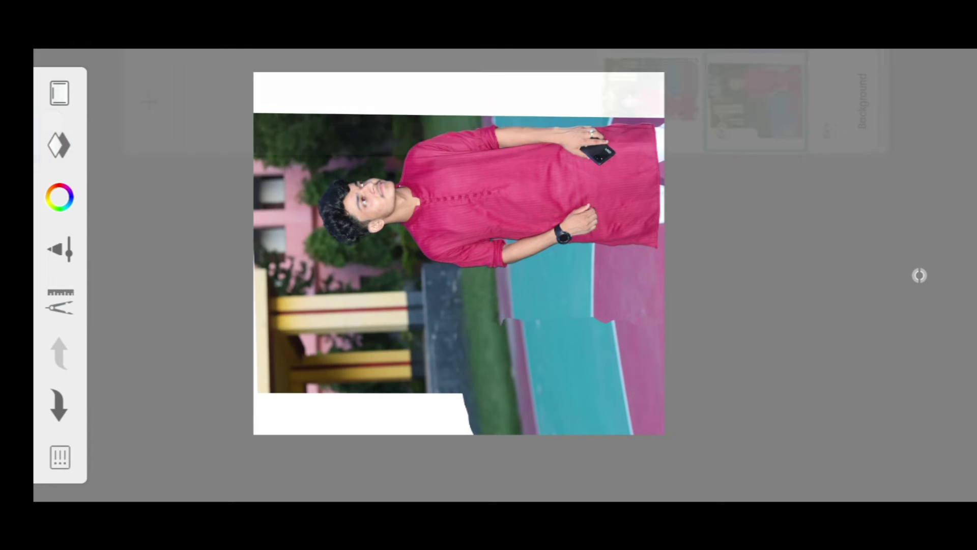
{"action": "left_click", "coordinate": [615, 133]}
{"action": "left_click", "coordinate": [615, 134]}
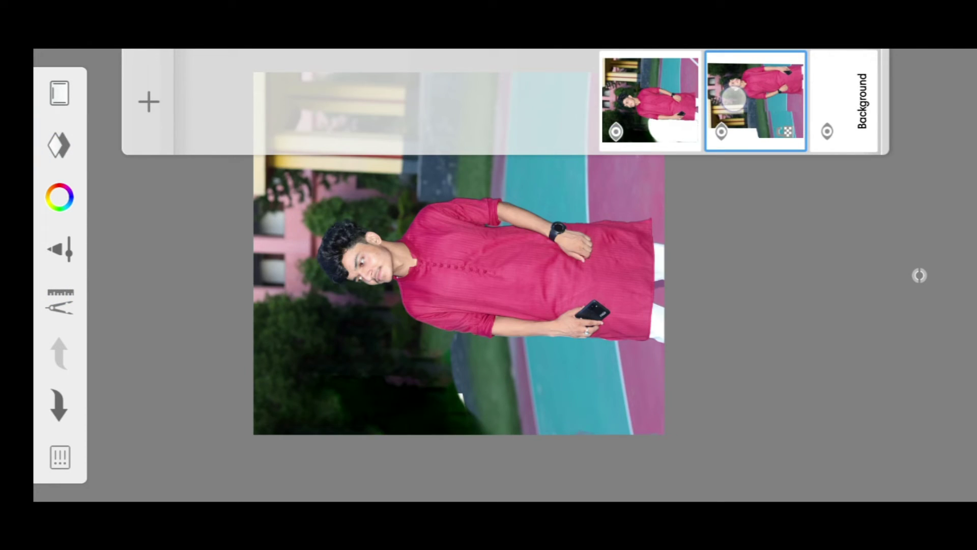
- Distort the lower photo layer, pulling its bottom-left corner past the canvas edge
{"action": "left_click", "coordinate": [733, 99]}
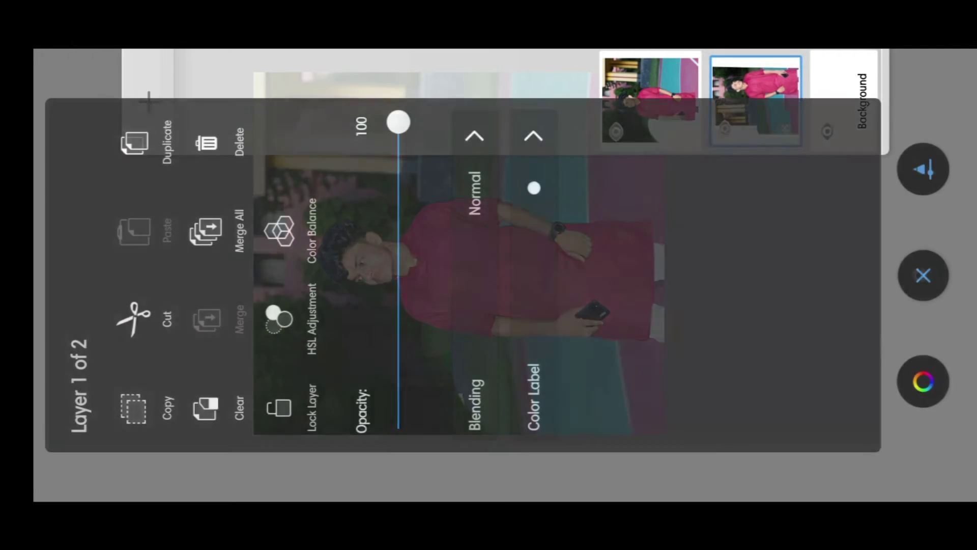
{"action": "left_click", "coordinate": [59, 301]}
{"action": "left_click", "coordinate": [57, 448]}
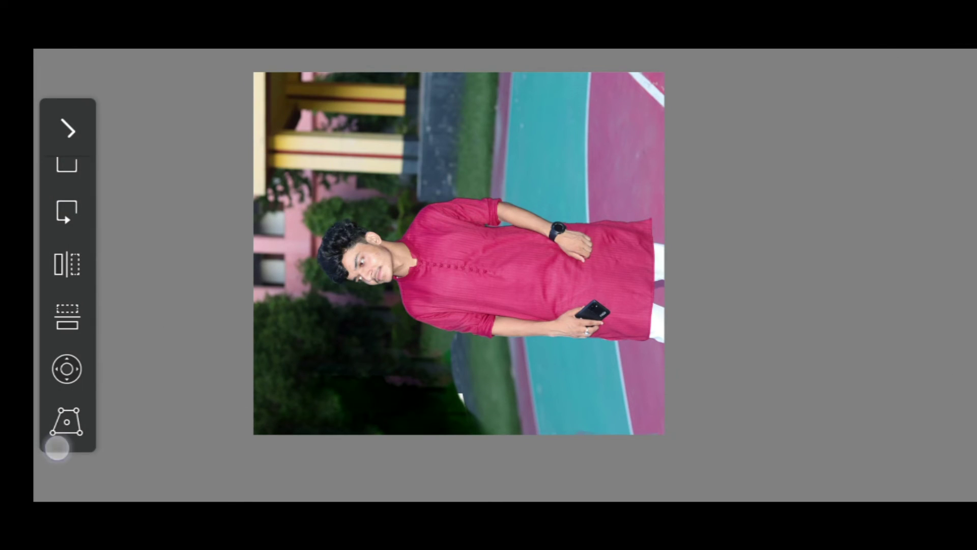
{"action": "mouse_move", "coordinate": [253, 435]}
{"action": "left_mouse_down"}
{"action": "mouse_move", "coordinate": [275, 433]}
{"action": "mouse_move", "coordinate": [256, 441]}
{"action": "mouse_move", "coordinate": [228, 432]}
{"action": "mouse_move", "coordinate": [220, 451]}
{"action": "mouse_move", "coordinate": [176, 456]}
{"action": "left_mouse_up"}
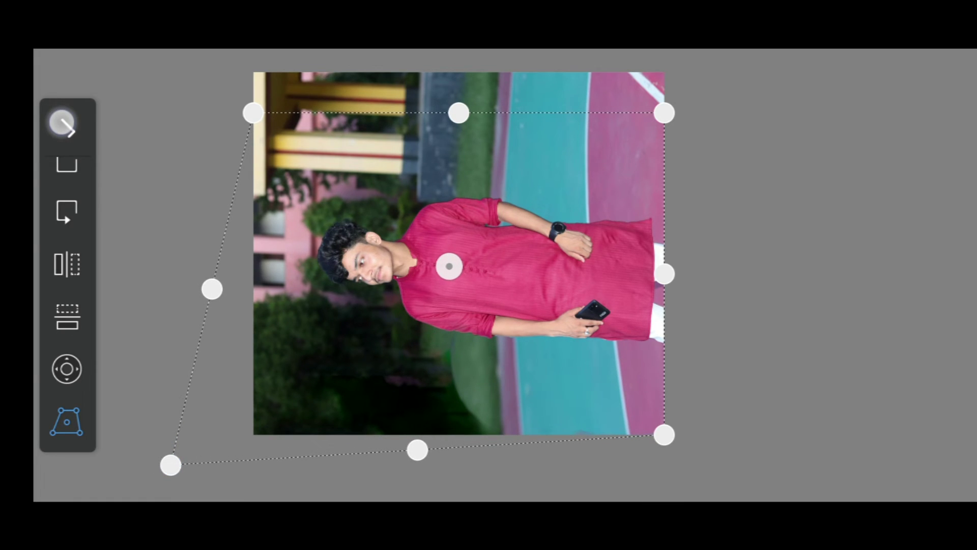
{"action": "left_click", "coordinate": [61, 122]}
- Brush over the green patch beside the legs
{"action": "scroll", "coordinate": [432, 302], "scroll_direction": "up", "scroll_amount": 5}
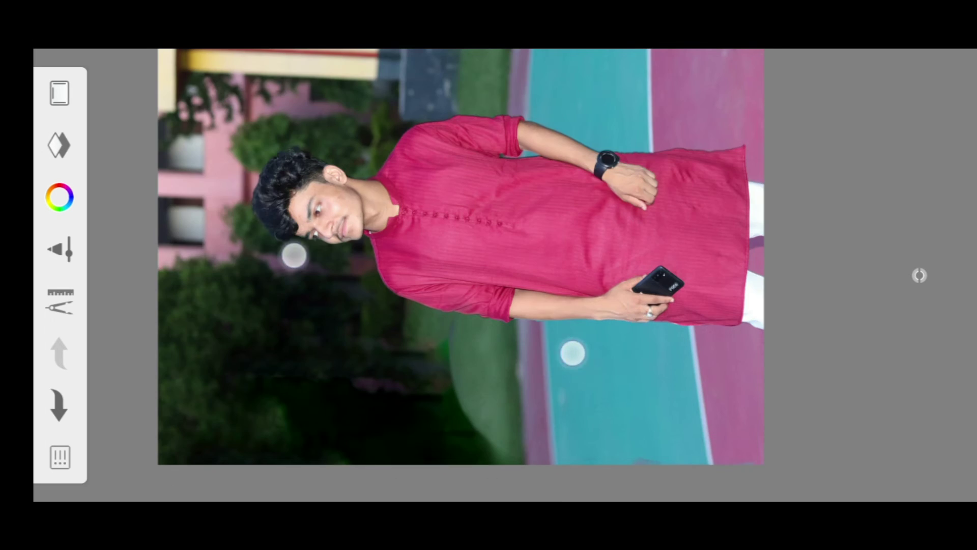
{"action": "scroll", "coordinate": [448, 216], "scroll_direction": "up", "scroll_amount": 5}
{"action": "mouse_move", "coordinate": [475, 230]}
{"action": "left_mouse_down"}
{"action": "mouse_move", "coordinate": [489, 243]}
{"action": "mouse_move", "coordinate": [462, 227]}
{"action": "mouse_move", "coordinate": [509, 245]}
{"action": "left_mouse_up"}
- Undo the two brush strokes over the green patch
{"action": "left_click", "coordinate": [931, 270]}
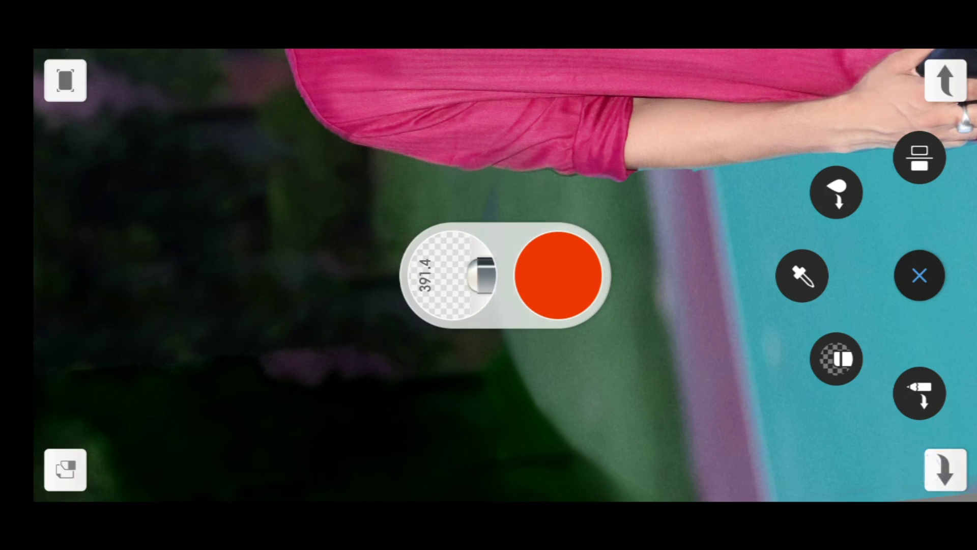
{"action": "left_click", "coordinate": [946, 469]}
{"action": "left_click", "coordinate": [946, 81]}
- Make the top photo layer active in the layer list
{"action": "left_click", "coordinate": [920, 275]}
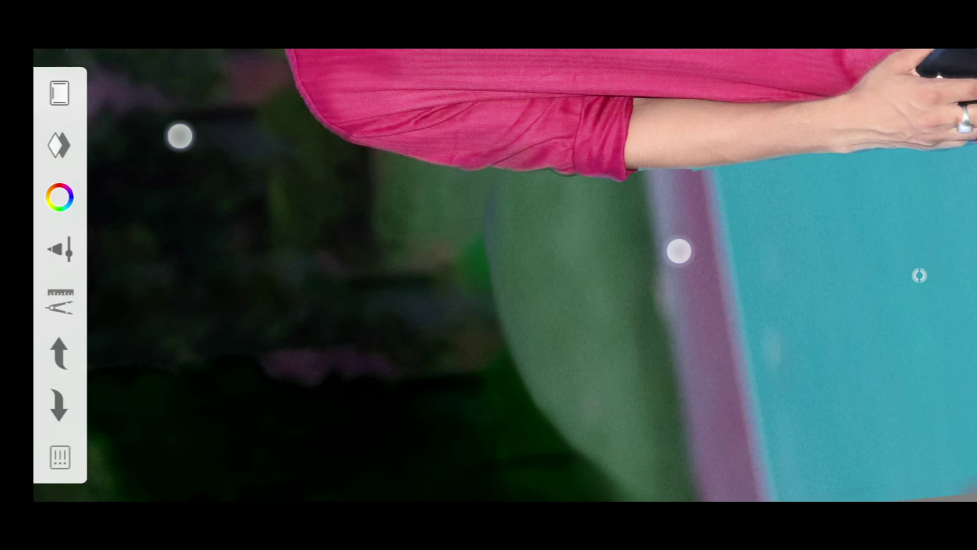
{"action": "left_click", "coordinate": [642, 90]}
{"action": "scroll", "coordinate": [508, 278], "scroll_direction": "up", "scroll_amount": 3}
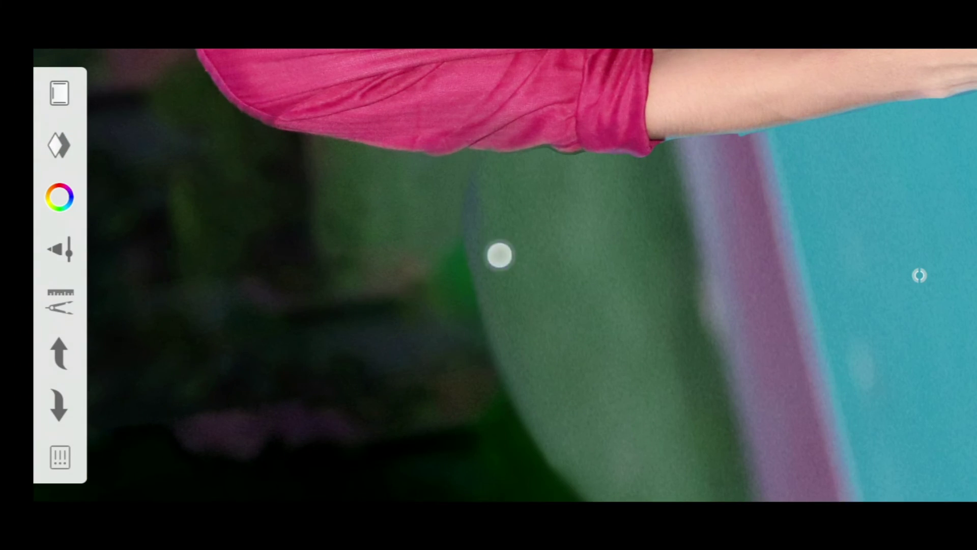
{"action": "scroll", "coordinate": [537, 286], "scroll_direction": "down", "scroll_amount": 2}
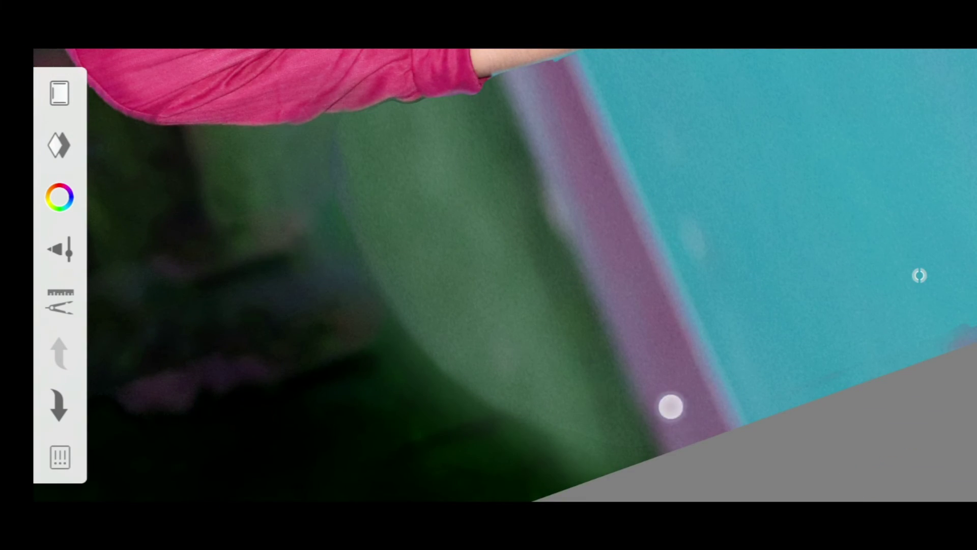
{"action": "scroll", "coordinate": [548, 250], "scroll_direction": "down", "scroll_amount": 5}
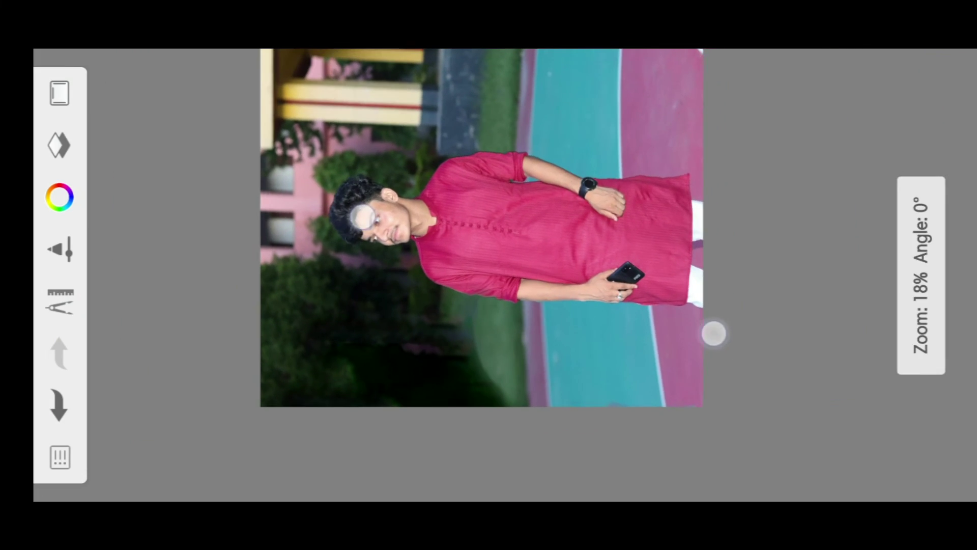
{"action": "left_click", "coordinate": [517, 352]}
{"action": "scroll", "coordinate": [526, 269], "scroll_direction": "down", "scroll_amount": 3}
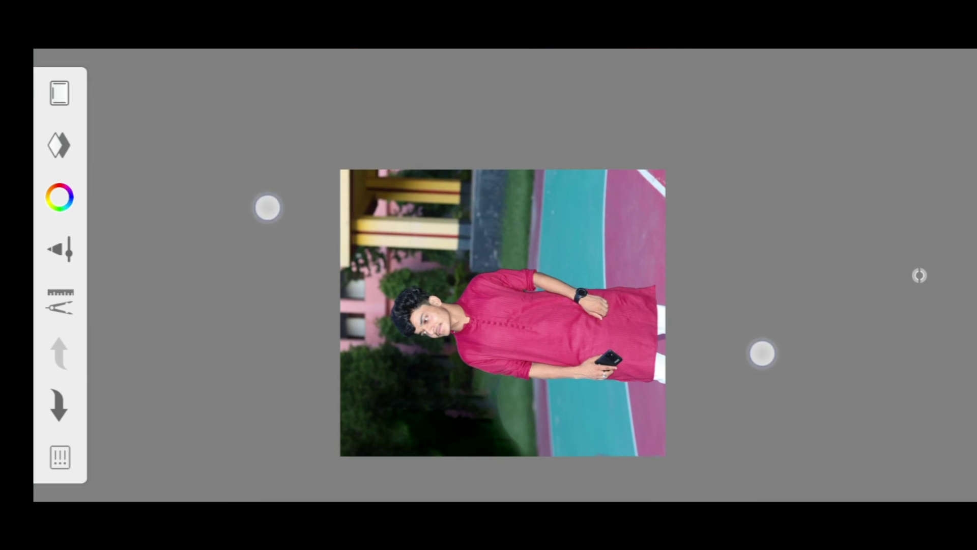
{"action": "left_click", "coordinate": [54, 140]}
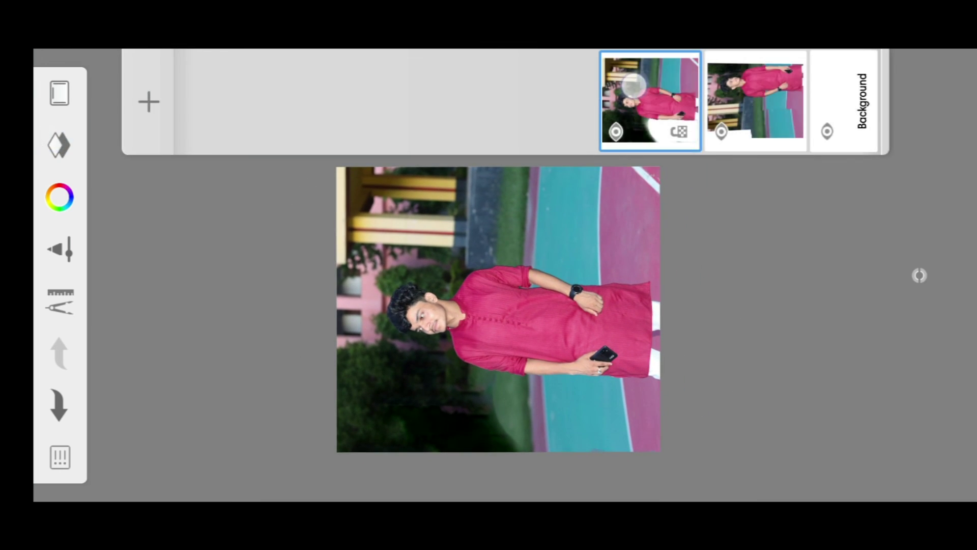
- Merge the top photo layer down onto the lower photo layer
{"action": "left_click", "coordinate": [634, 87]}
{"action": "left_click", "coordinate": [217, 228]}
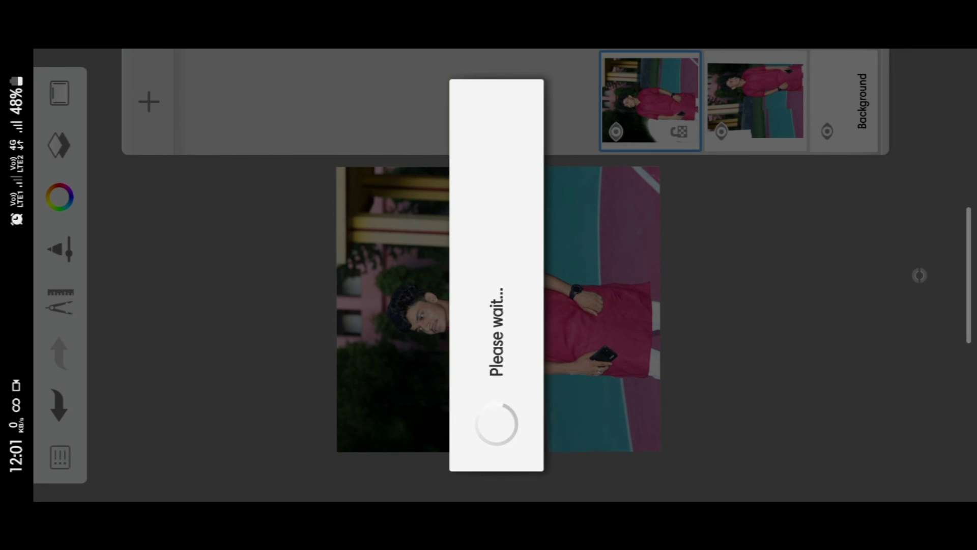
{"action": "scroll", "coordinate": [483, 266], "scroll_direction": "down", "scroll_amount": 1}
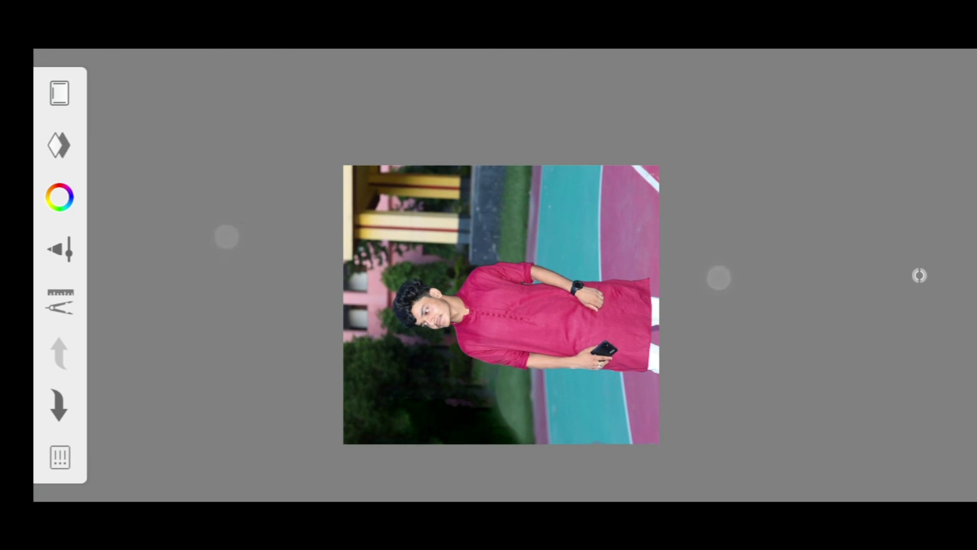
{"action": "scroll", "coordinate": [483, 265], "scroll_direction": "up", "scroll_amount": 3}
- Save the updated sketch to the gallery
{"action": "left_click", "coordinate": [60, 463]}
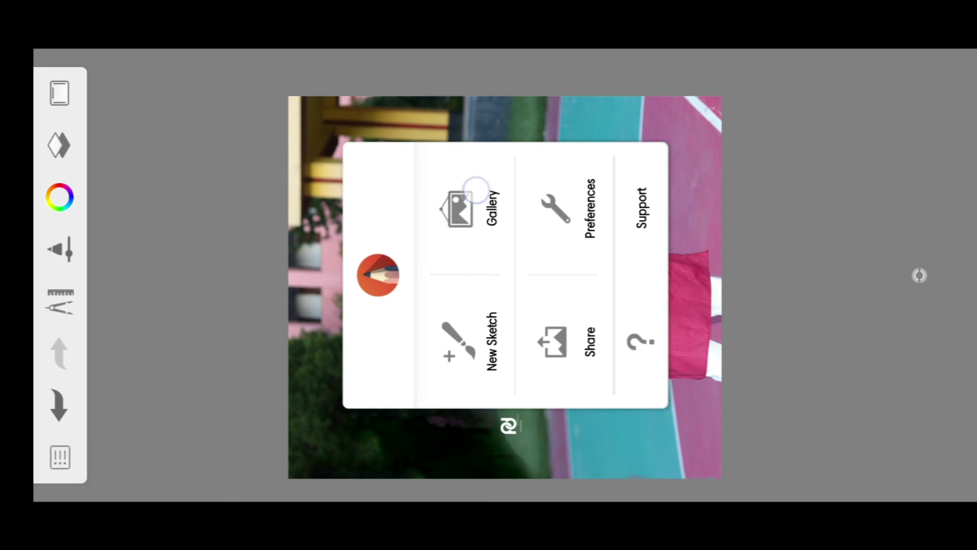
{"action": "left_click", "coordinate": [463, 204]}
{"action": "left_click", "coordinate": [497, 244]}
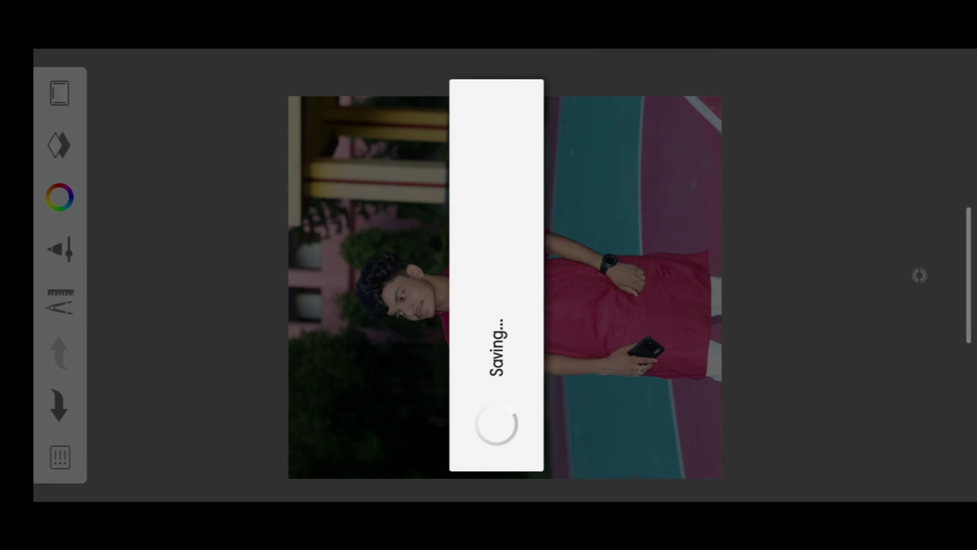